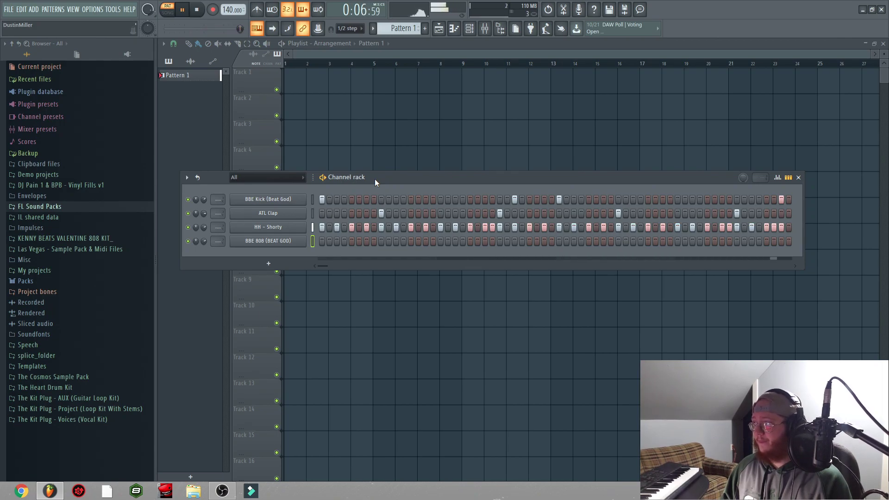
Step: Stop playback and open the BBE 808 (BEAT GOD) channel's sampler settings, moving the window clear of the channel rack
key("space")
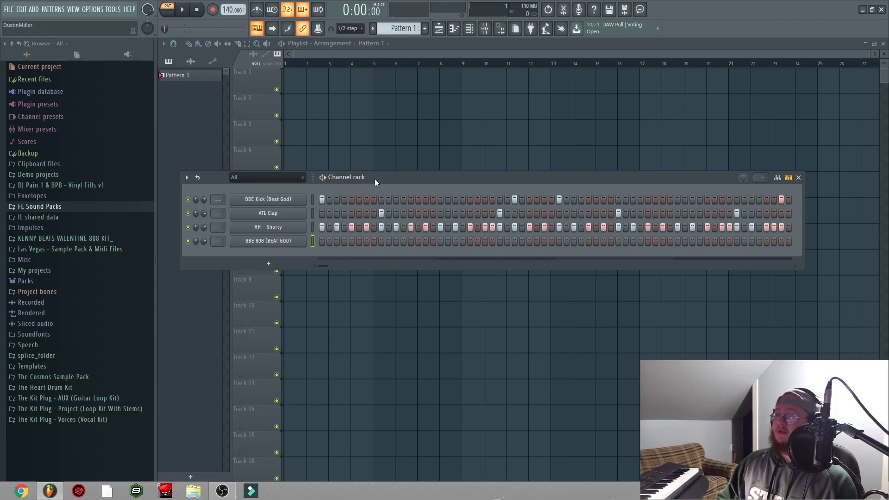
left_click_drag(375, 180, 377, 178)
left_click(273, 240)
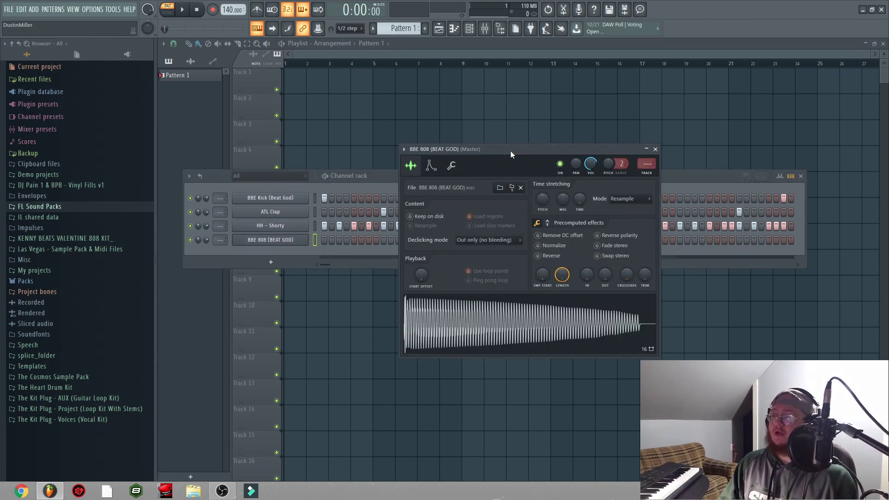
left_click_drag(510, 151, 474, 143)
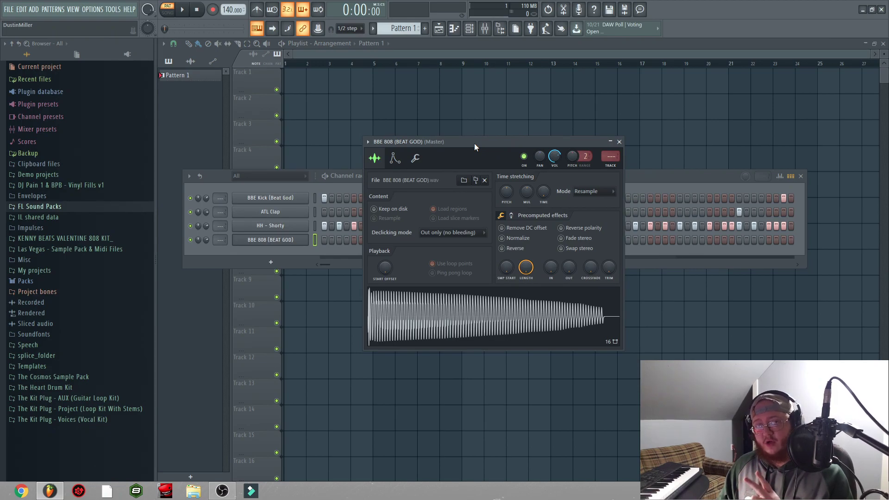
left_click_drag(474, 143, 442, 137)
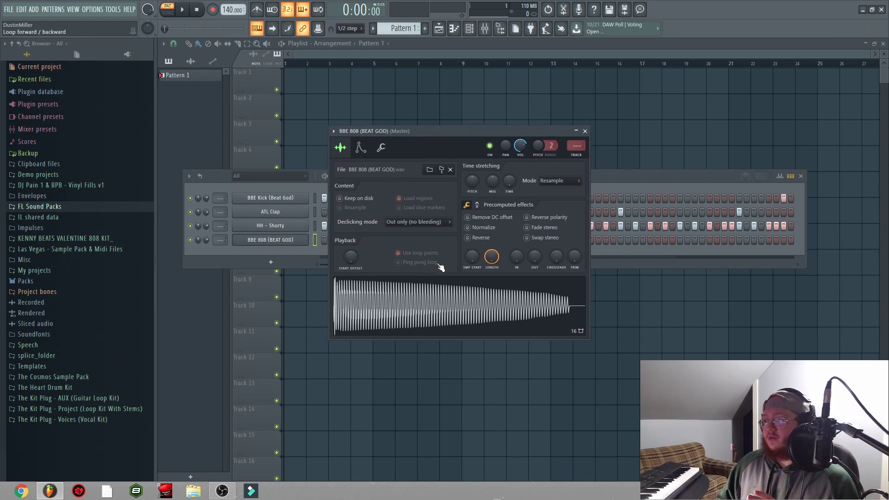
Step: Open the 808 sample in the audio editor, detect its pitch regions to find its note, and close the editor
right_click(439, 301)
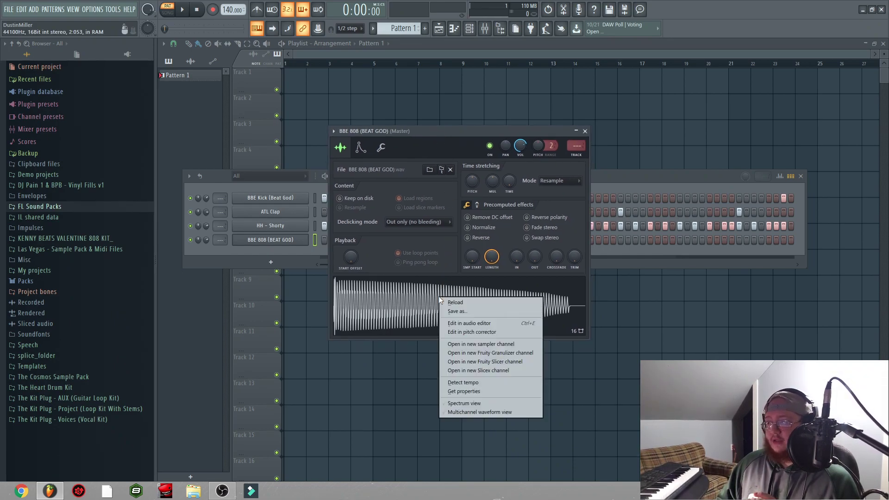
left_click(469, 324)
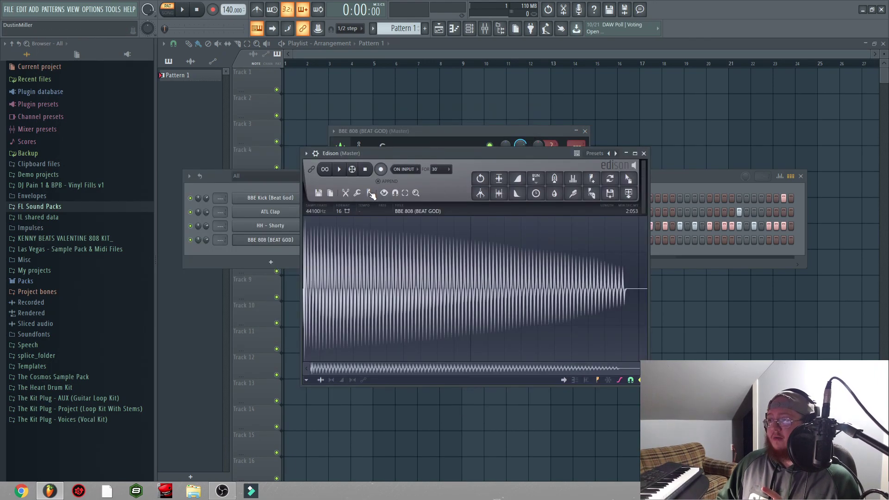
left_click(369, 193)
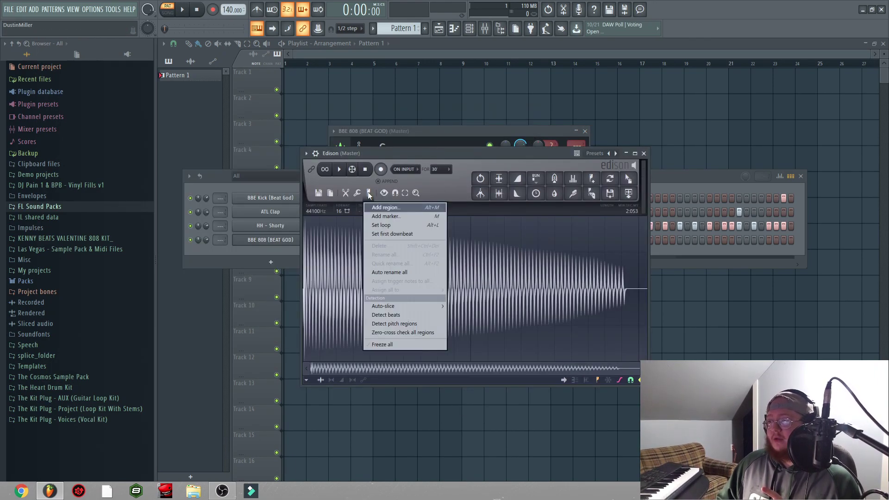
left_click(405, 323)
left_click_drag(404, 157, 429, 159)
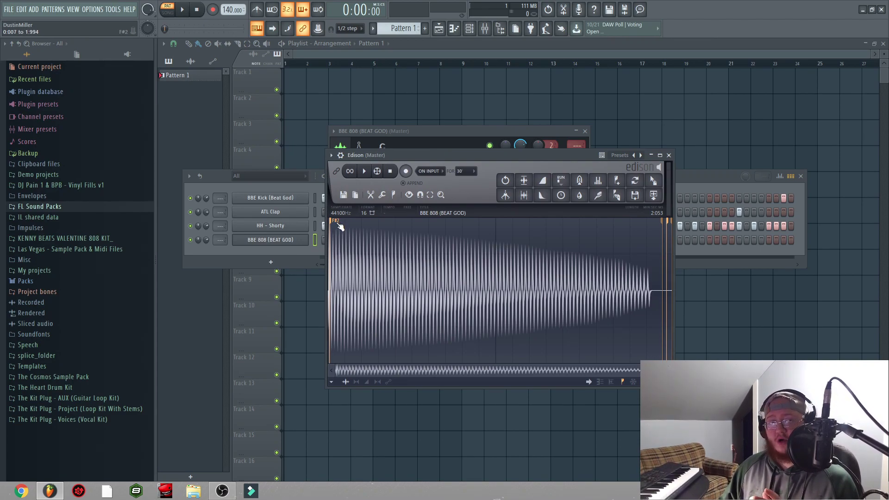
left_click(669, 155)
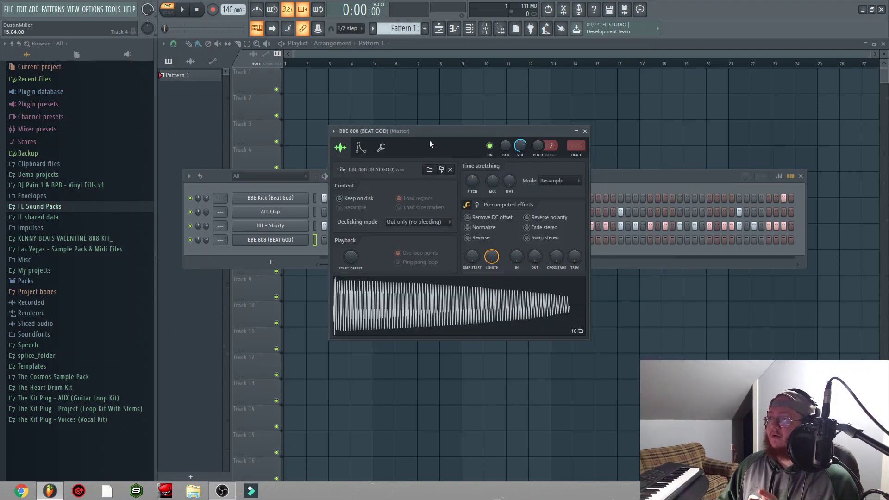
Step: Set the BBE 808 channel's root note to F#4
left_click(361, 147)
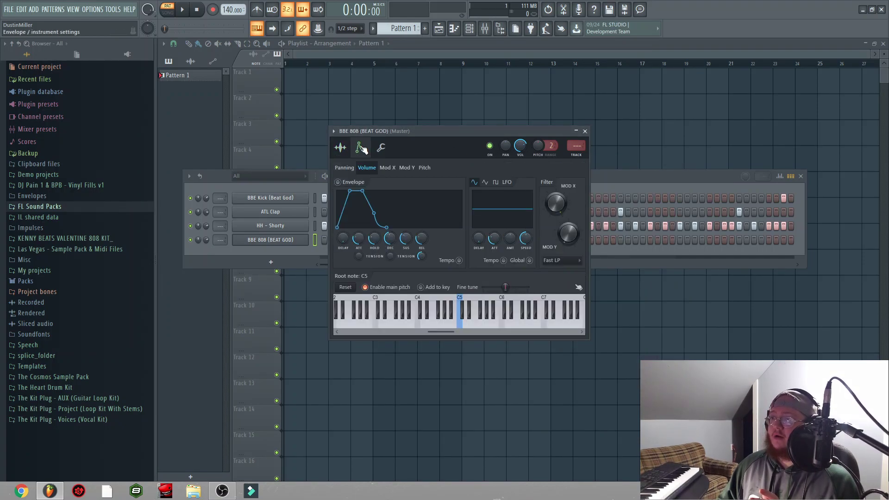
right_click(438, 315)
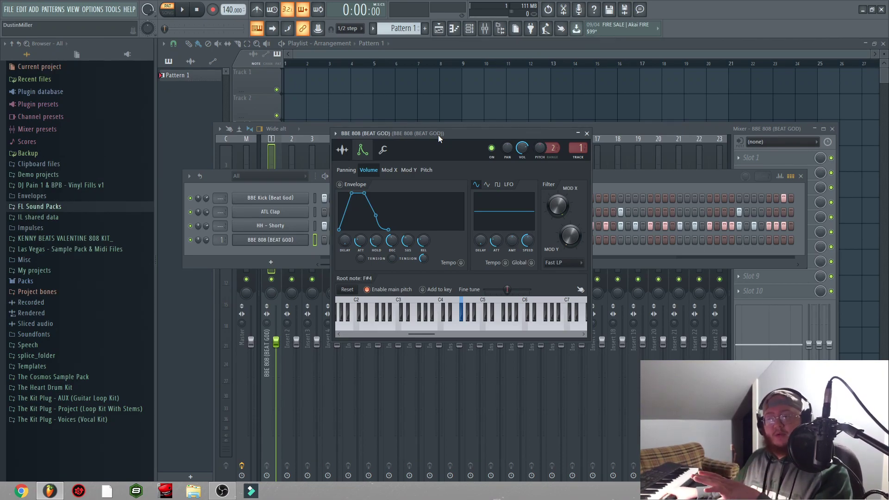
left_click_drag(437, 135, 440, 151)
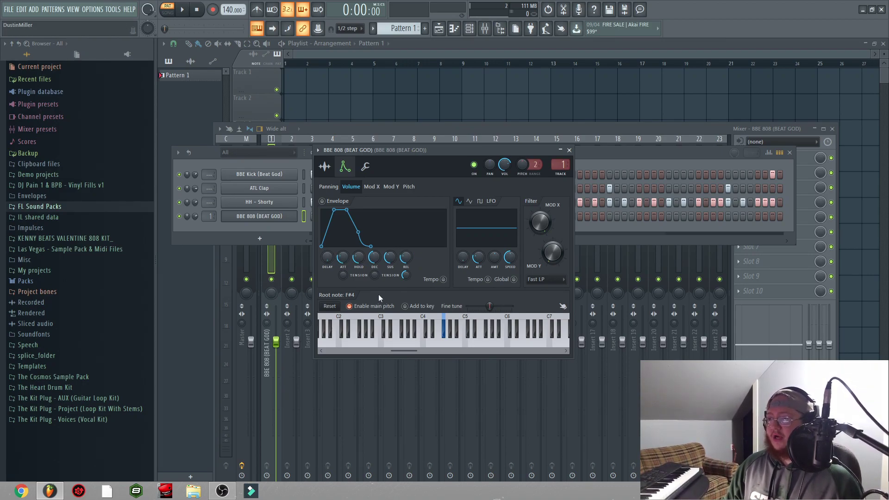
Step: Enable the 808's volume envelope with hold at maximum and attack, decay, sustain and release at minimum, comparing it off and on
left_click_drag(343, 257, 406, 269)
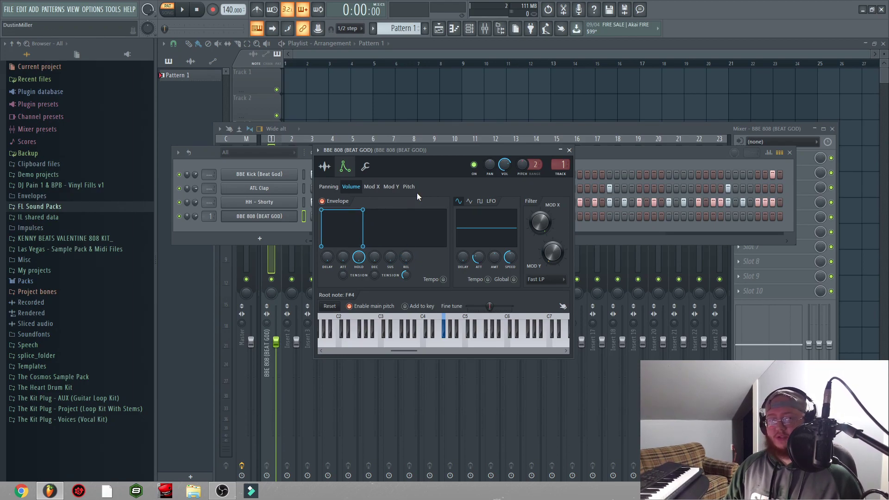
left_click_drag(440, 151, 444, 150)
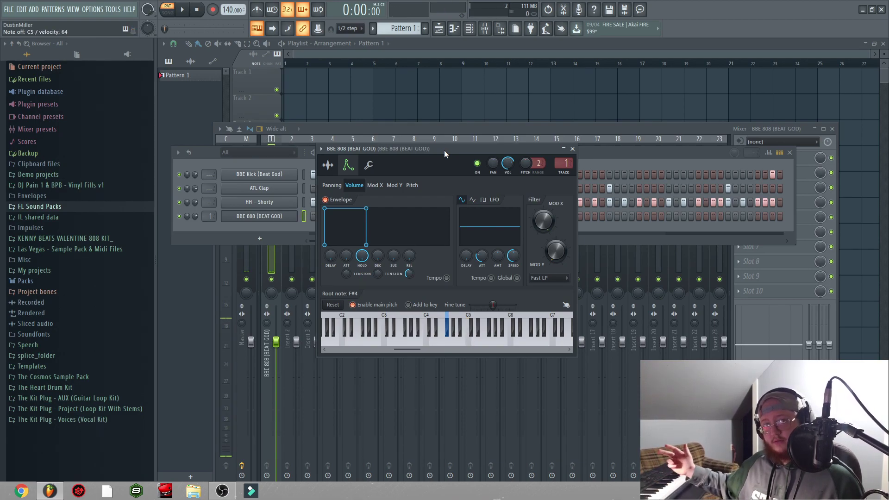
left_click(326, 199)
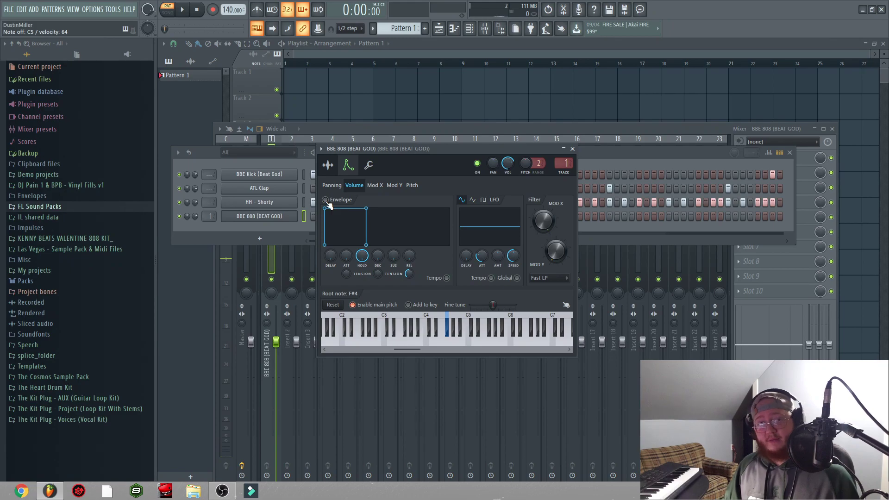
left_click(325, 200)
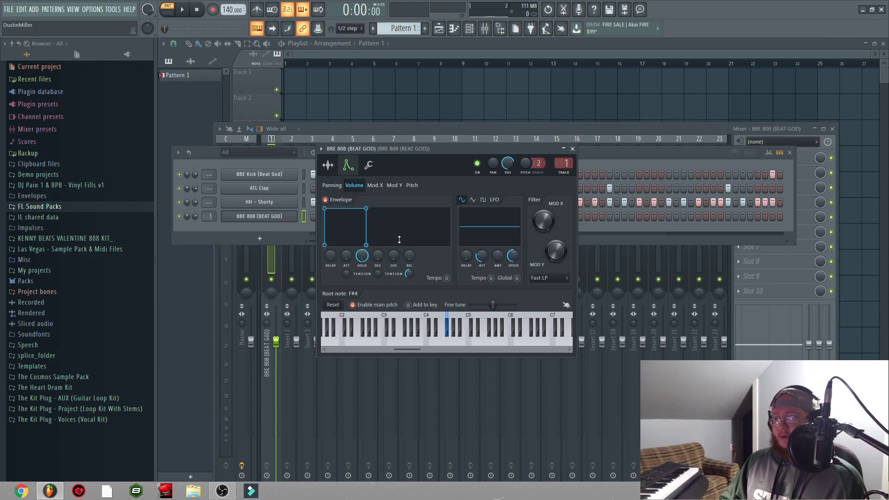
Step: Open the BBE 808's piano roll and draw a long C5, short A#4 and G#4 notes, and a long G4 starting bar 2
right_click(294, 213)
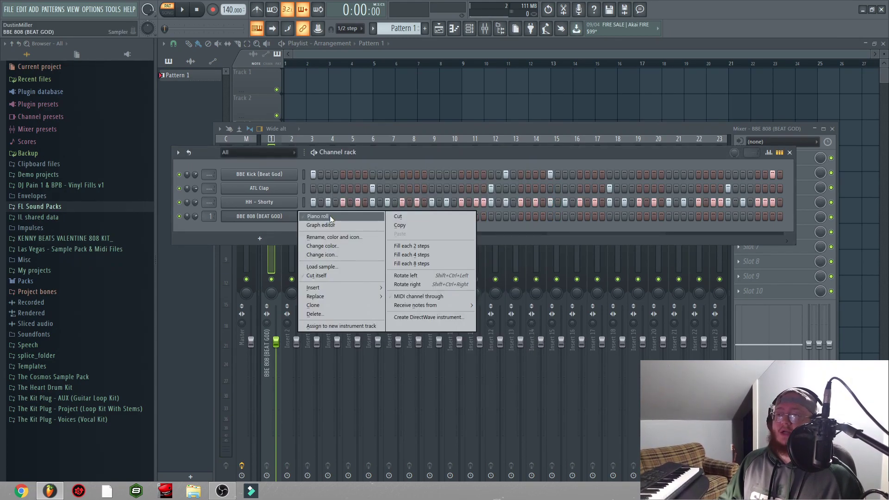
left_click(330, 215)
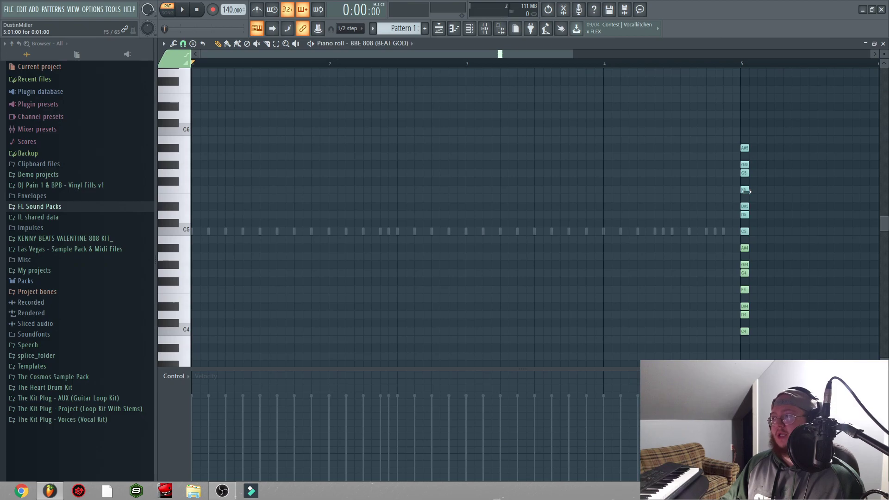
left_click(197, 232)
left_click(298, 249)
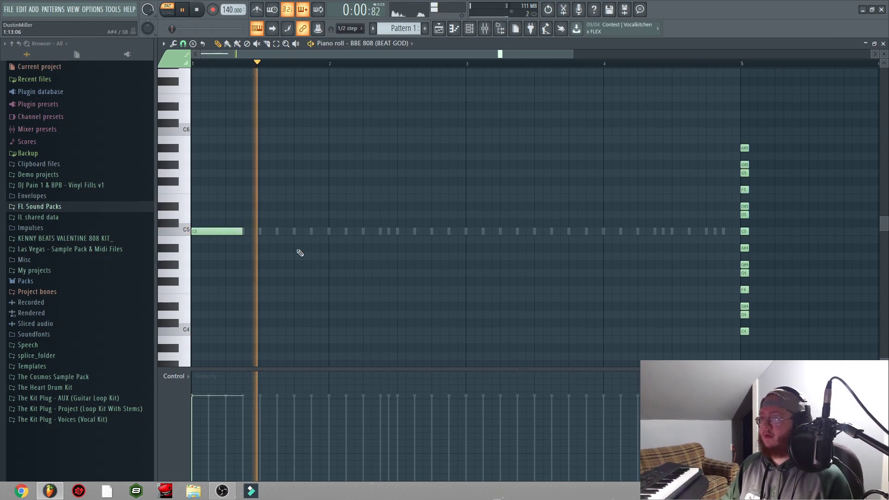
left_click_drag(302, 248, 310, 248)
left_click(316, 265)
left_click_drag(331, 279, 332, 274)
left_click_drag(344, 273, 372, 274)
key("space")
left_click_drag(372, 273, 377, 273)
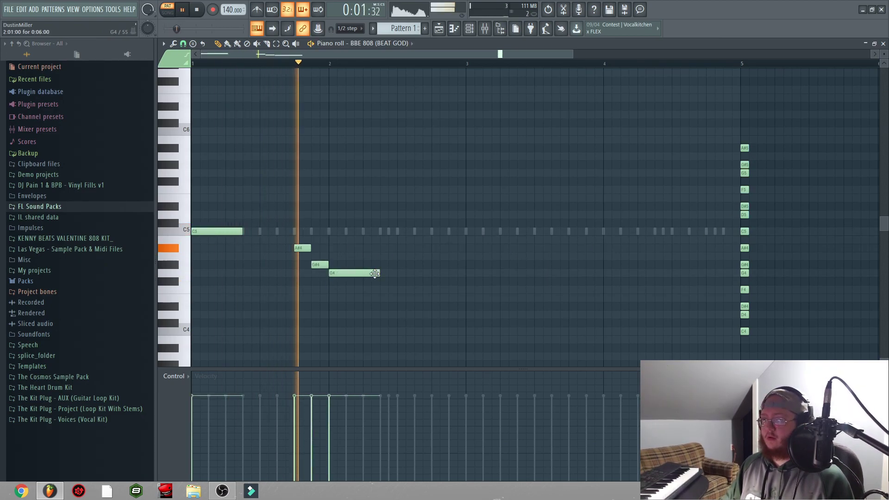
key("space")
Step: Add a short G4 leading into a long G#4 at bar 3, and a short G#4 leading into a long A#4 at bar 4
scroll(377, 123, "down", 3)
left_click(345, 273)
key("space")
mouse_move(379, 273)
left_mouse_down()
mouse_move(358, 273)
mouse_move(391, 265)
left_mouse_up()
left_click(362, 264)
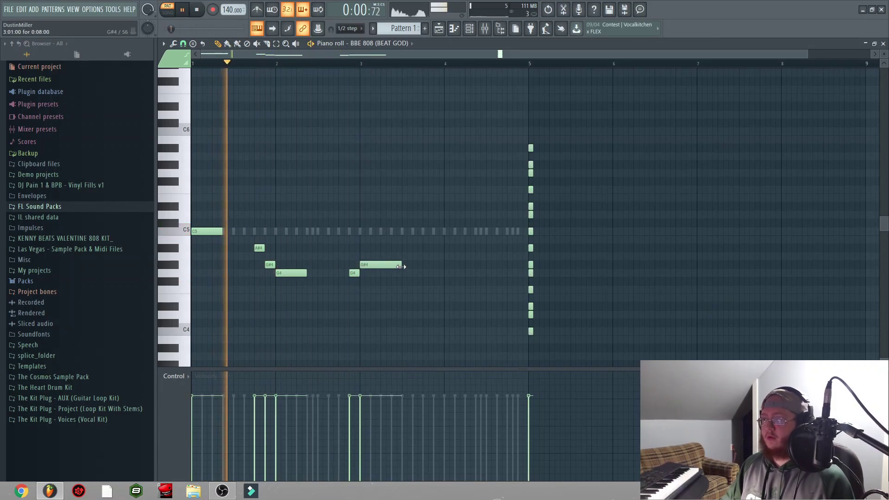
left_click(447, 248)
left_click(438, 264)
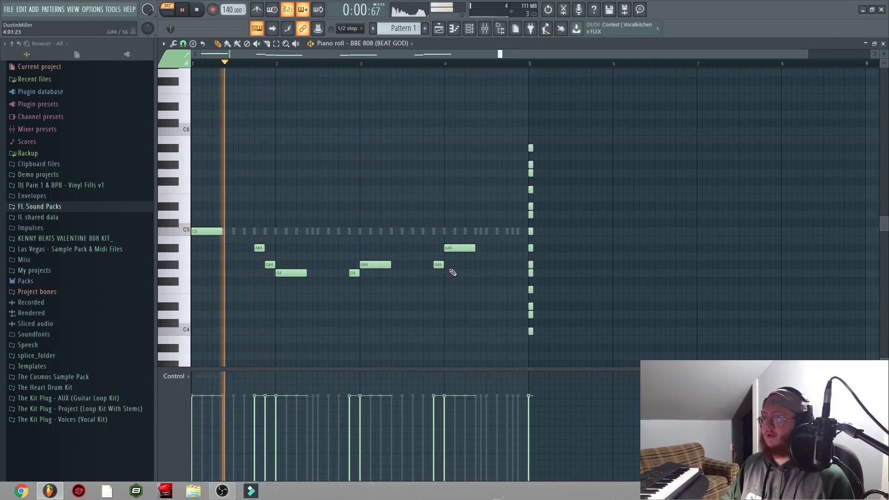
Step: Select the first four bars of the piano roll's timeline and play the 808 pattern
key("space")
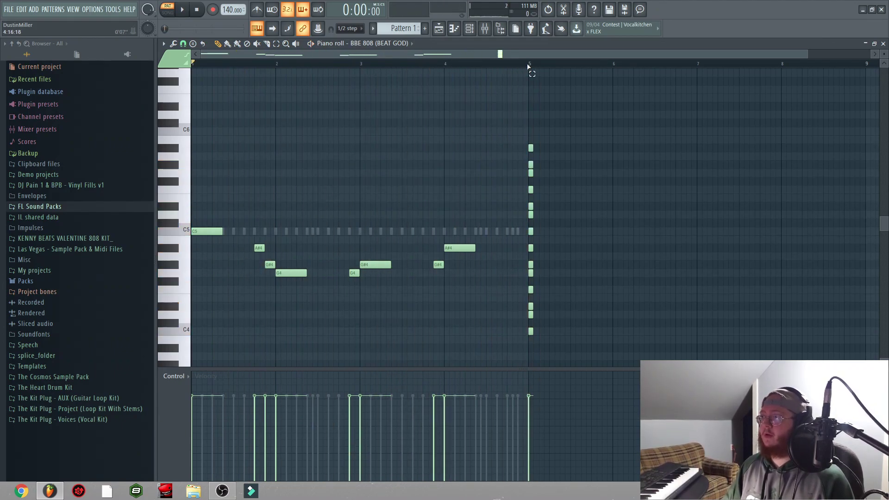
left_click_drag(529, 65, 192, 65)
key("space")
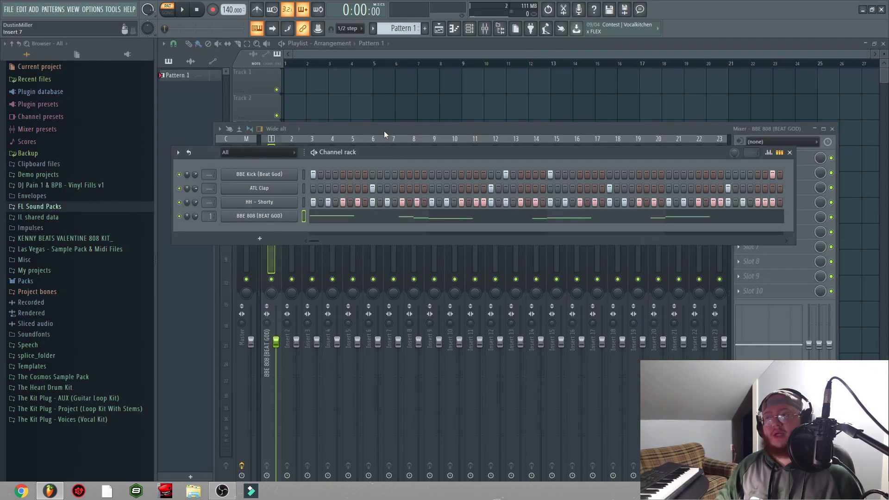
Step: Load GTune Guitar Tuner into effect slot 1 of the BBE 808 mixer track and move its window over the mixer
left_click(383, 129)
left_click_drag(655, 131, 654, 116)
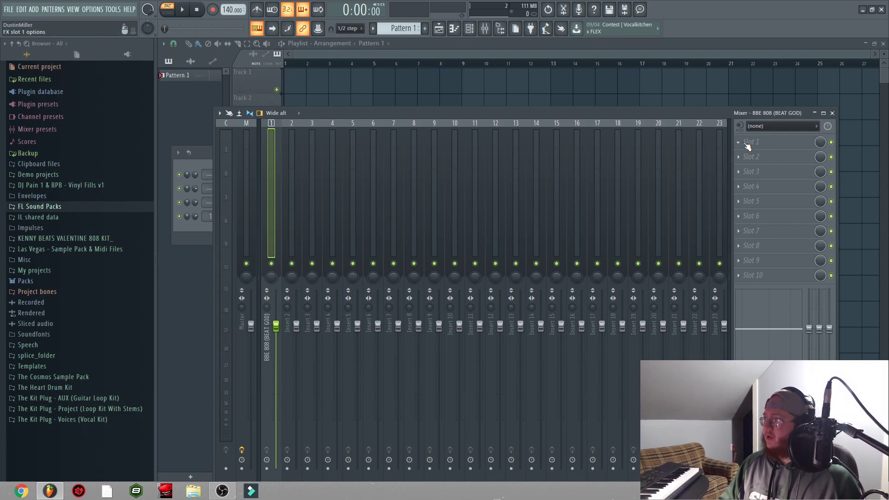
left_click(744, 143)
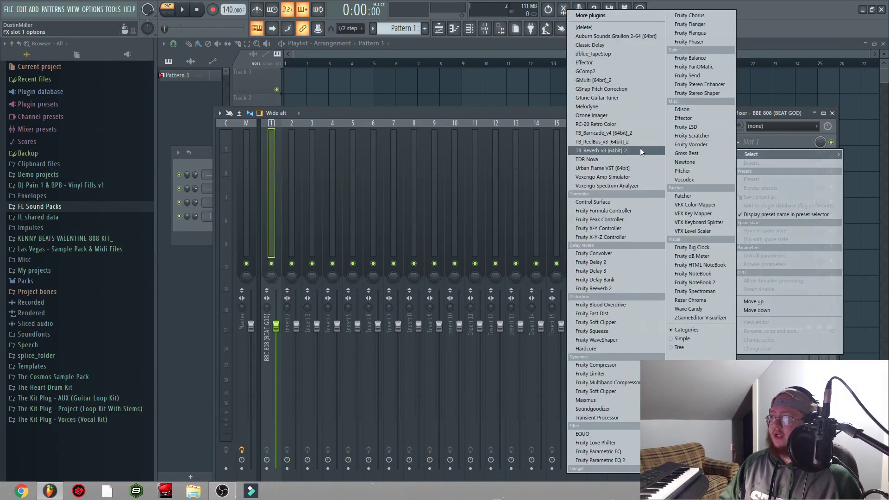
left_click(600, 99)
left_click_drag(531, 118, 478, 134)
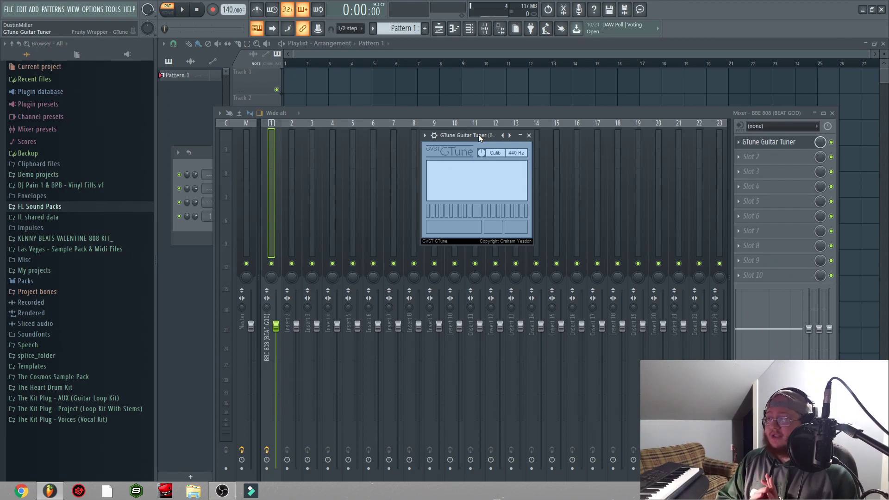
left_click_drag(479, 134, 419, 165)
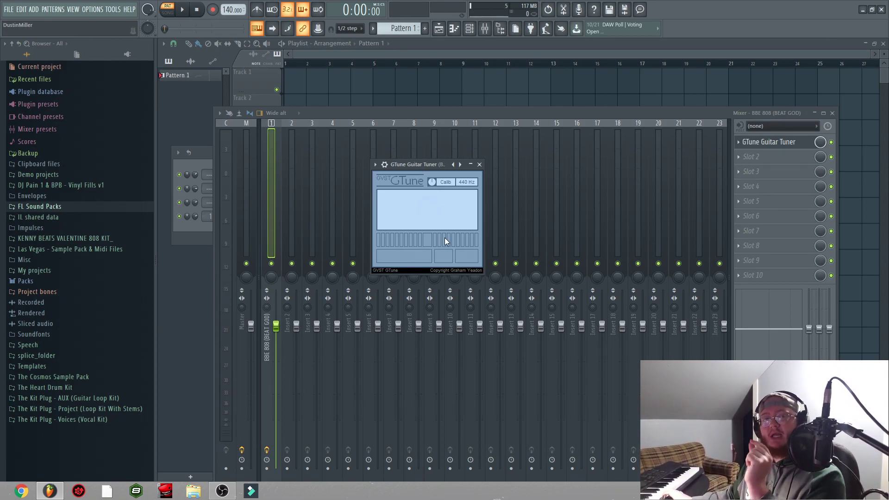
Step: Open the BBE 808 channel settings beside the tuner and nudge the channel pitch slightly down
left_click(210, 229)
left_click(253, 217)
left_click_drag(380, 149, 225, 179)
left_click(484, 268)
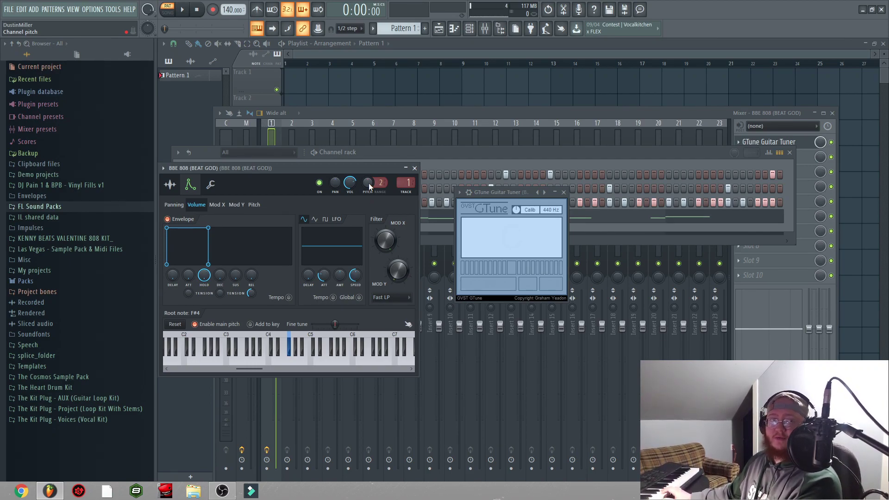
left_click_drag(369, 182, 368, 186)
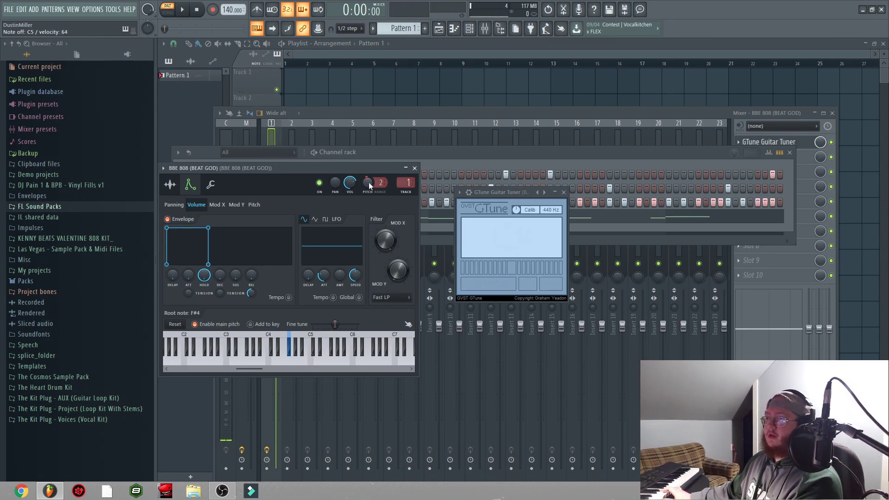
left_click(371, 158)
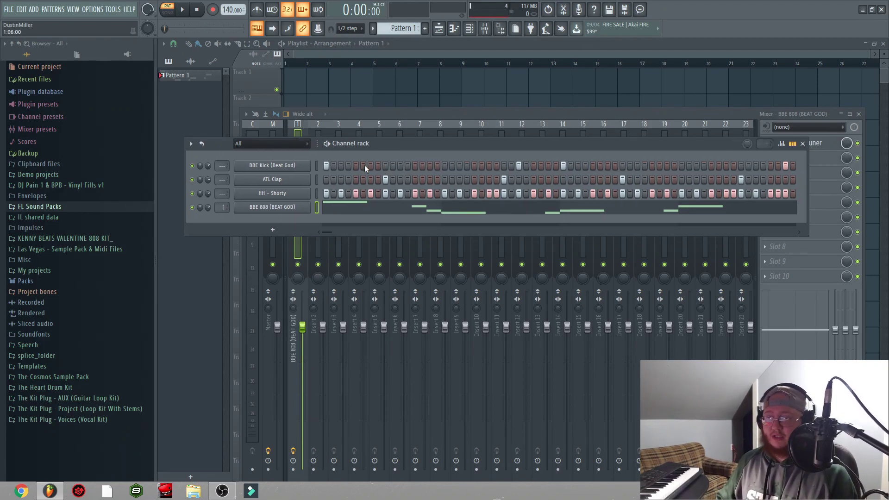
Step: Load Newtone into effect slot 2 of the Master mixer track and arrange its window above the channel rack
left_click_drag(371, 145, 376, 147)
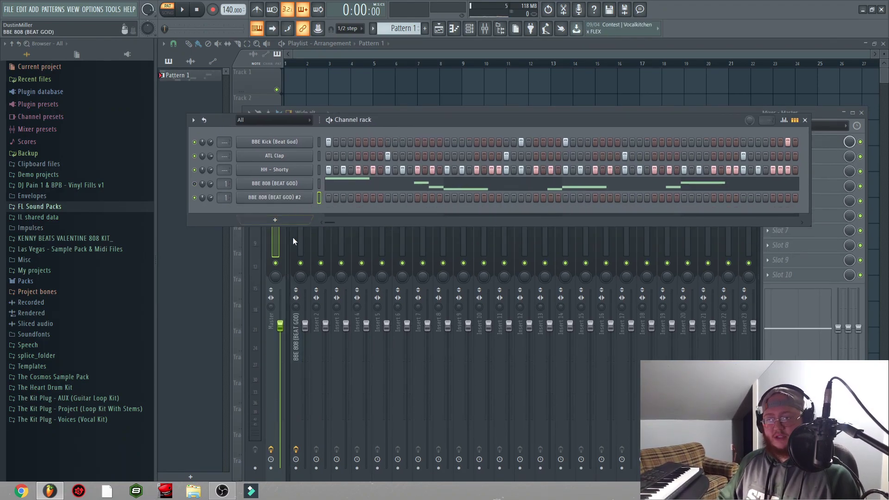
left_click(276, 244)
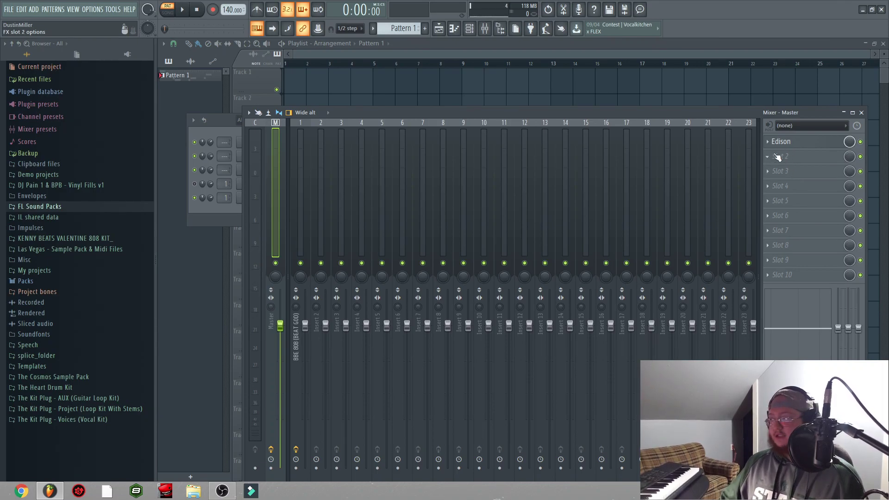
left_click(771, 158)
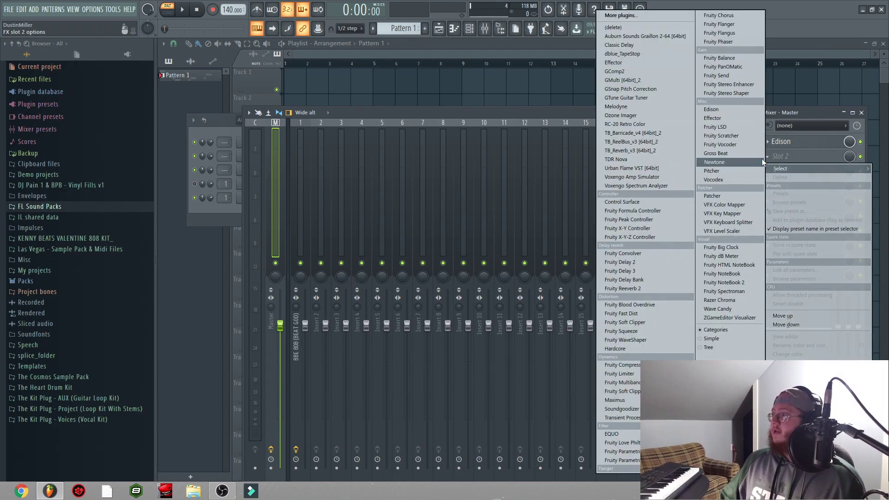
left_click(715, 163)
left_click_drag(396, 127, 612, 79)
left_click_drag(369, 120, 337, 264)
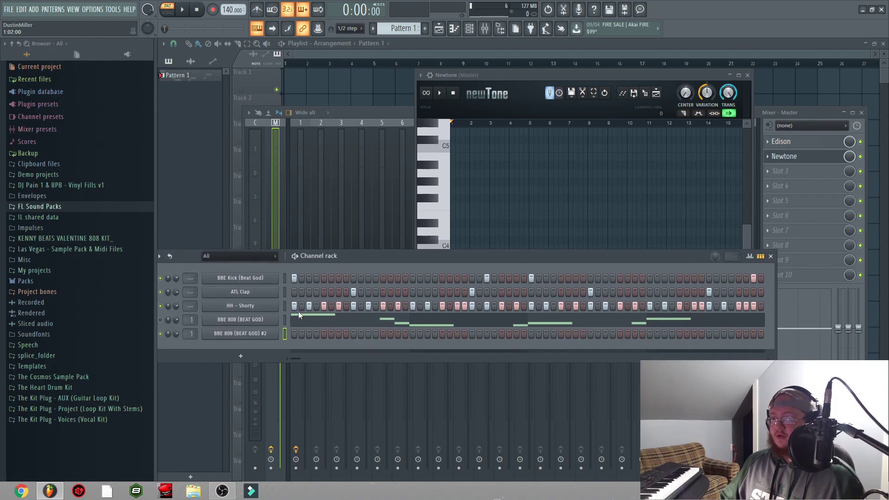
Step: Load the BBE 808 (BEAT GOD) #2 channel's sample into Newtone and fit its whole pitch curve in the editor
left_click(237, 334)
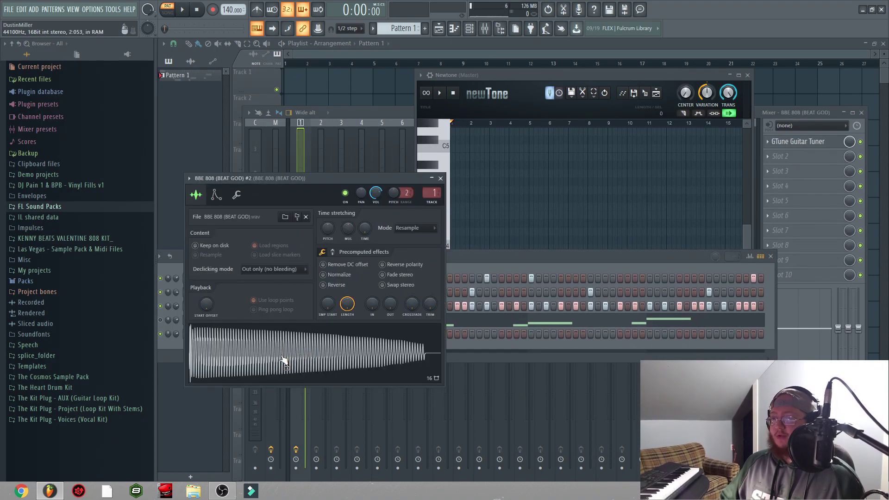
left_click_drag(280, 362, 473, 210)
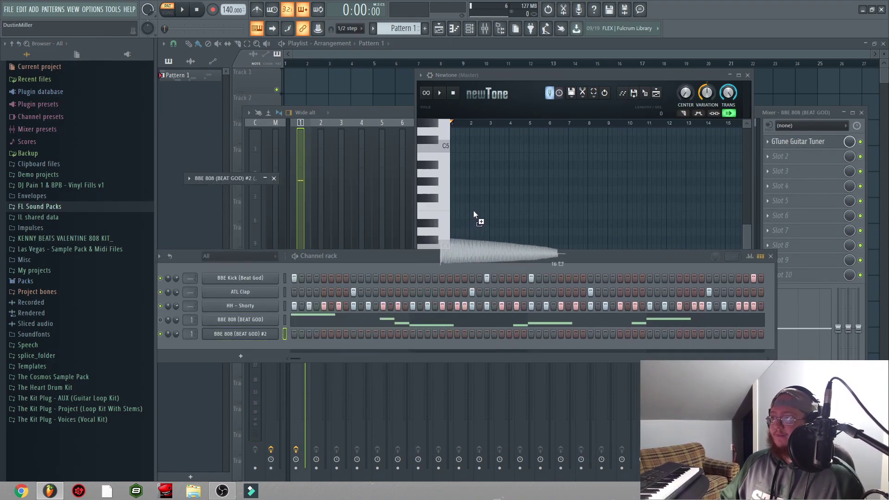
left_click_drag(529, 74, 448, 76)
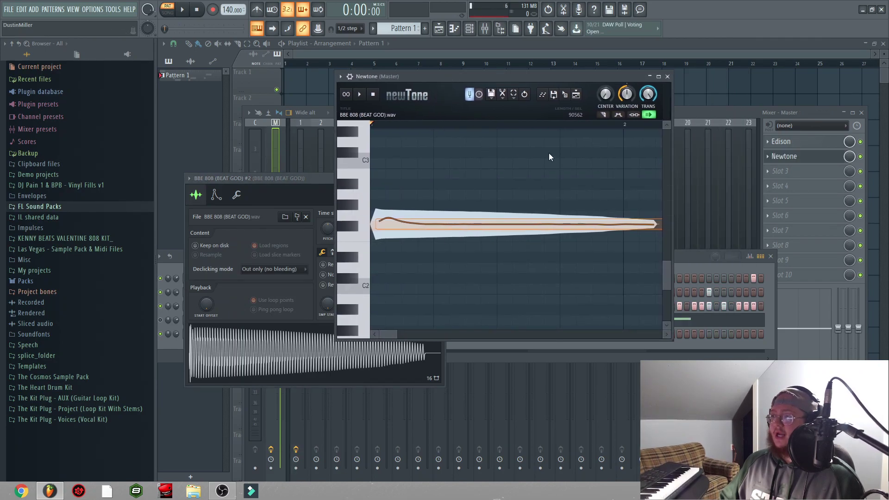
scroll(508, 125, "down", 2)
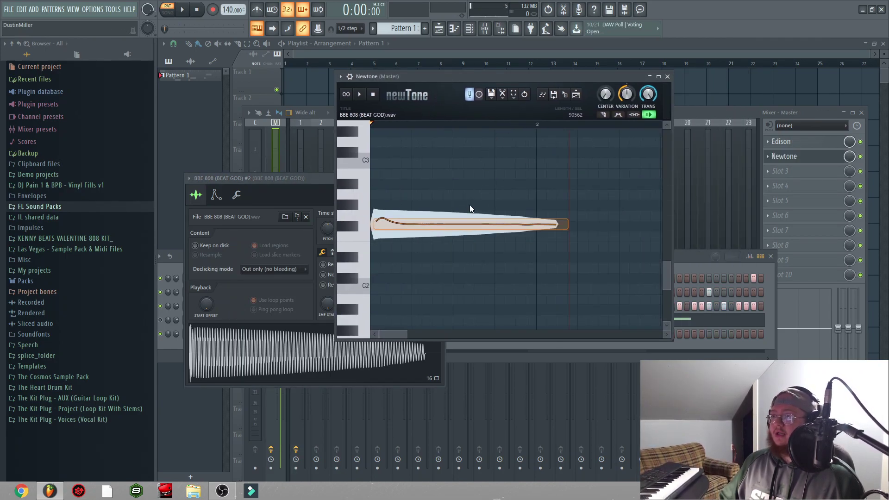
scroll(479, 124, "down", 1)
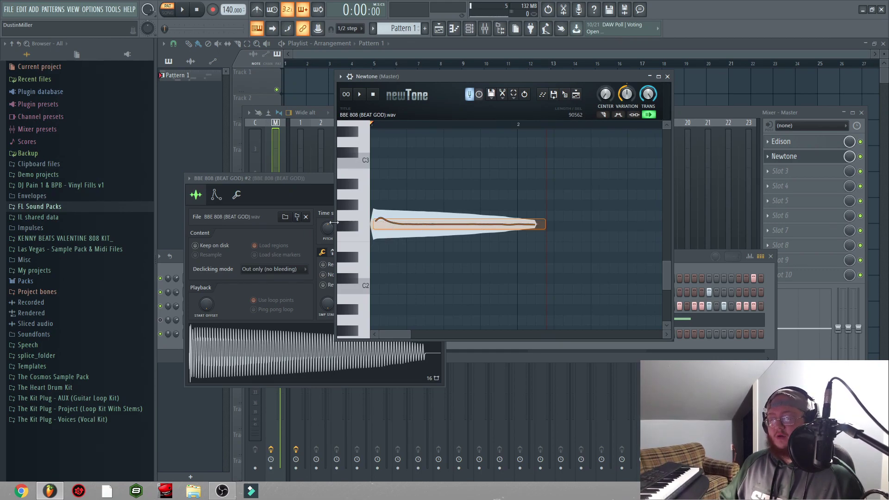
Step: Open the BBE 808 #2 sample in Edison, detect its pitch regions to check the root note, and close Edison
left_click_drag(351, 228, 369, 225)
left_click_drag(291, 305, 258, 292)
right_click(249, 324)
left_click(270, 350)
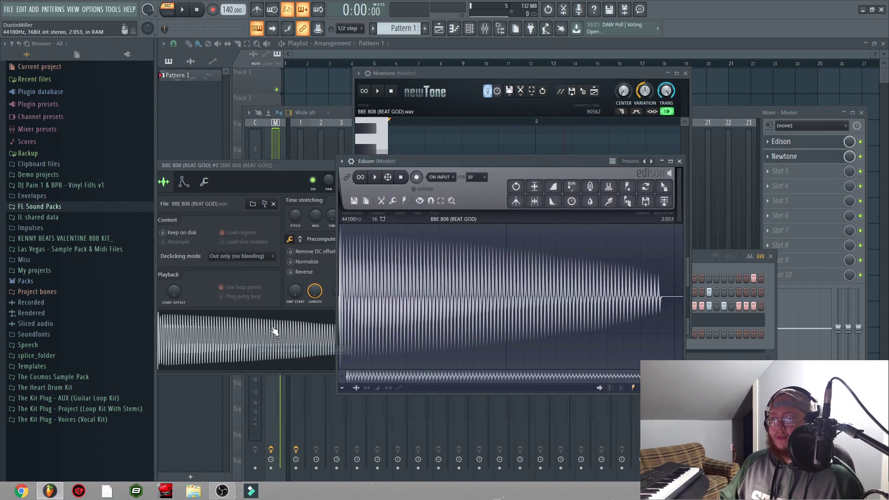
left_click(404, 201)
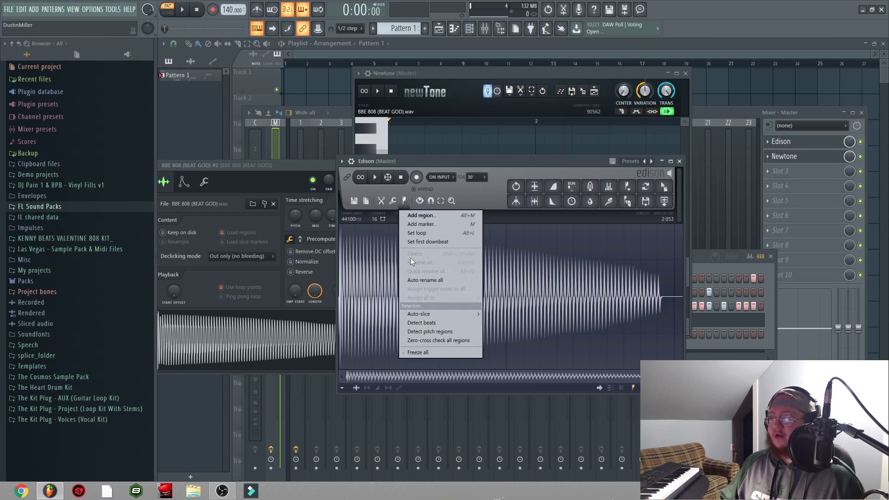
left_click(427, 323)
left_click_drag(443, 162, 348, 175)
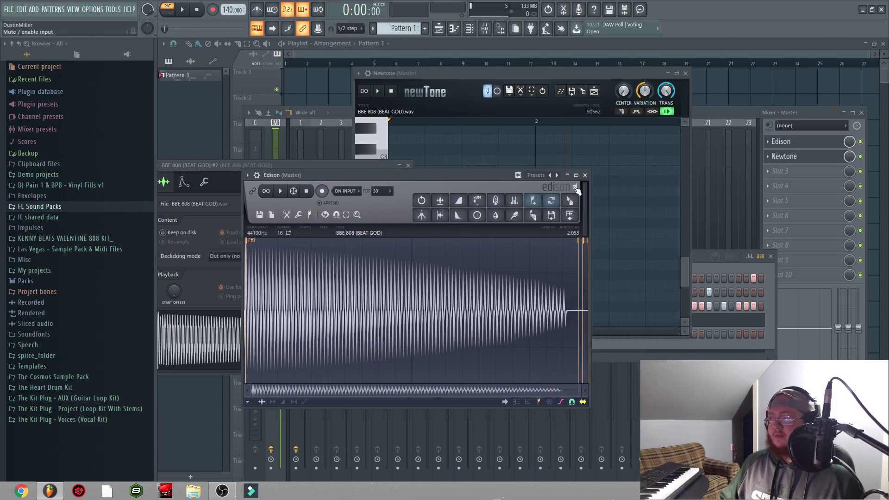
left_click(584, 175)
Step: Set Newtone's Center to maximum and Variation to minimum for the 808, and send the corrected sample to a new channel
left_click_drag(474, 74, 433, 118)
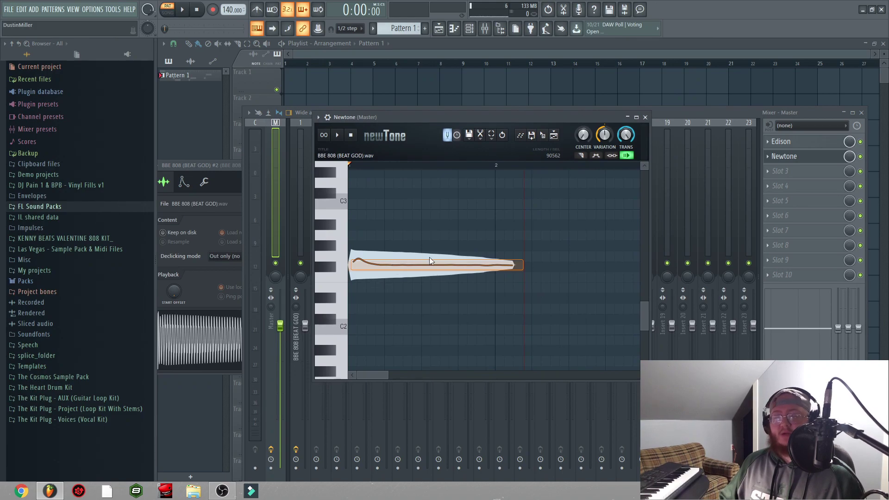
scroll(396, 163, "down", 1)
scroll(396, 163, "up", 1)
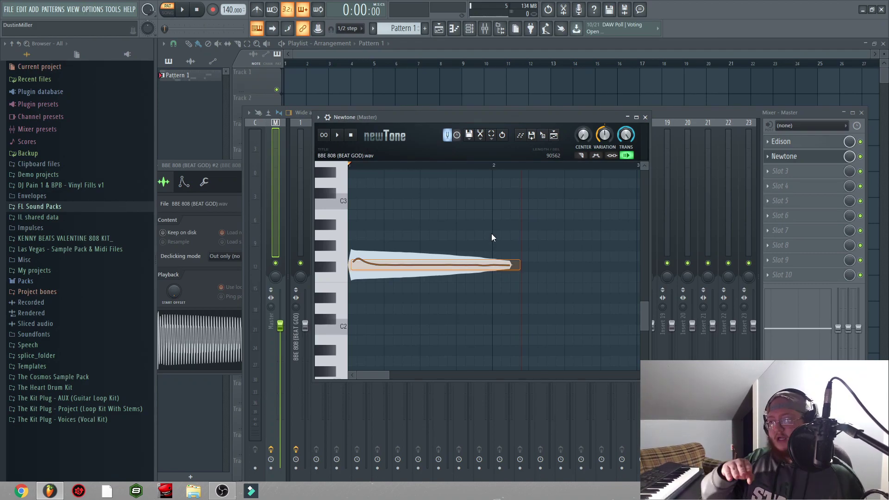
left_click_drag(485, 118, 499, 112)
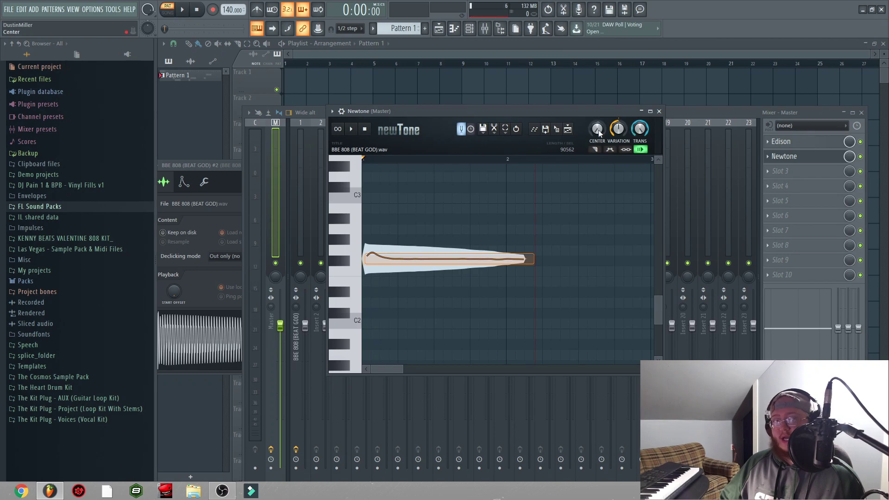
mouse_move(583, 112)
left_mouse_down()
mouse_move(576, 135)
mouse_move(590, 139)
mouse_move(590, 102)
left_mouse_up()
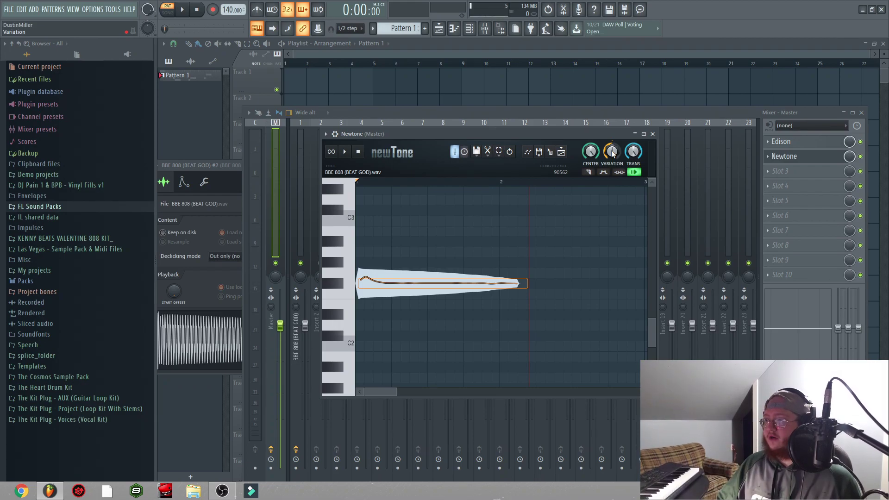
mouse_move(611, 153)
left_mouse_down()
mouse_move(612, 171)
mouse_move(611, 154)
mouse_move(583, 131)
left_mouse_up()
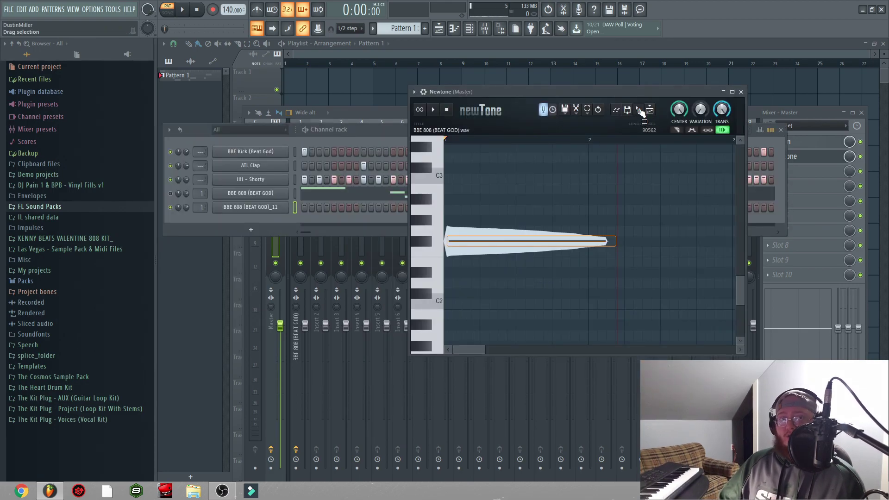
left_click_drag(640, 112, 265, 218)
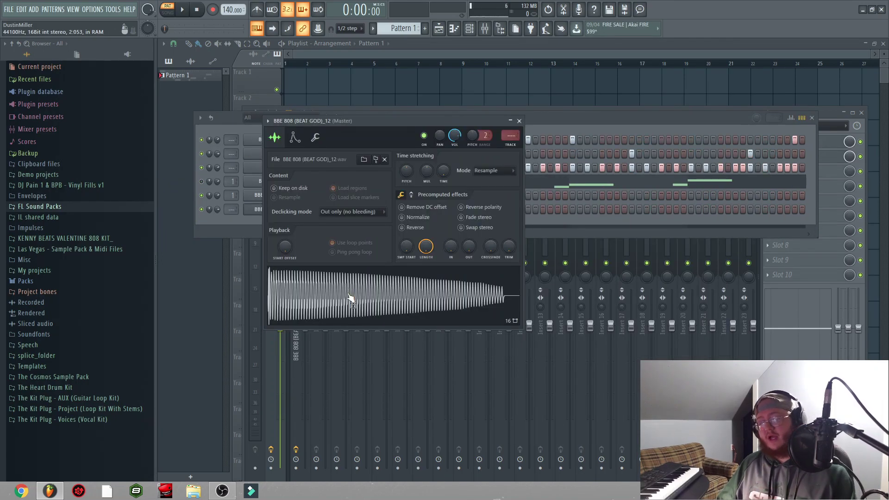
Step: Set the new 808 channel's root note to F#4 and shape its volume envelope with full hold and no attack, decay or sustain
left_click(295, 144)
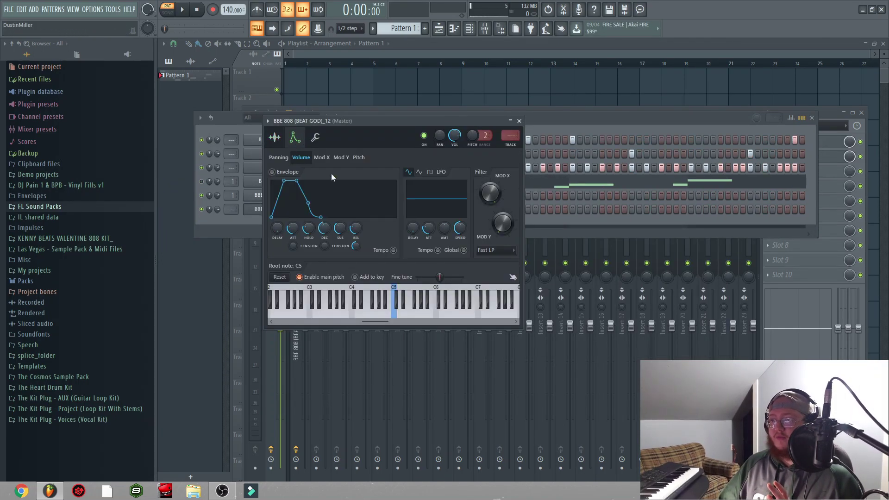
right_click(372, 302)
left_click_drag(293, 227, 309, 199)
left_click_drag(341, 228, 325, 250)
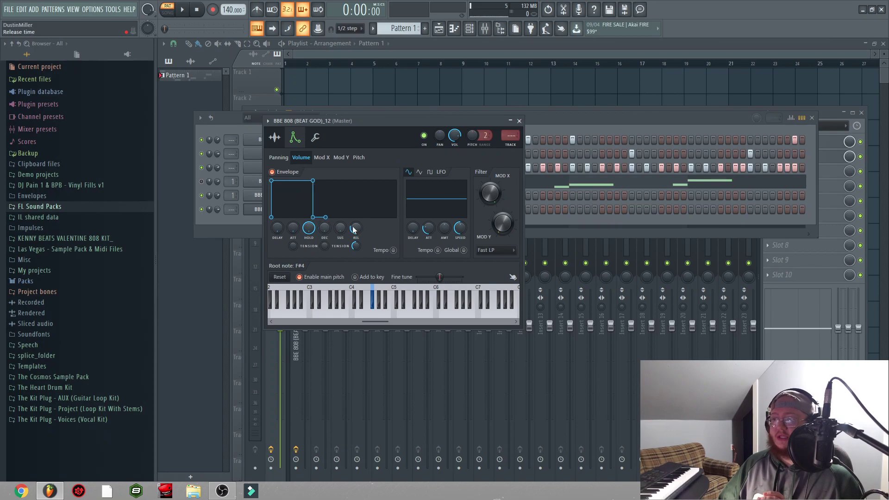
key("Escape")
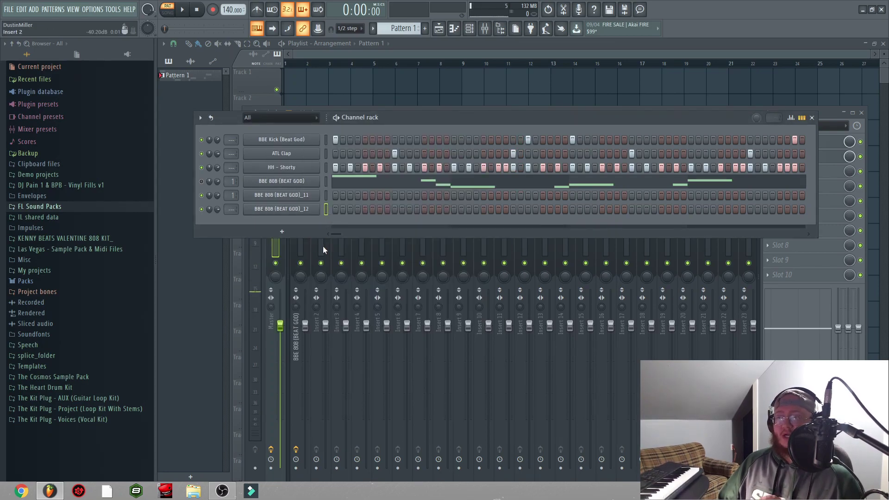
Step: Route the new 808 channel to mixer track 2 and load GTune Guitar Tuner into its effect slot 1
left_click(323, 246)
key("ctrl+l")
left_click(781, 143)
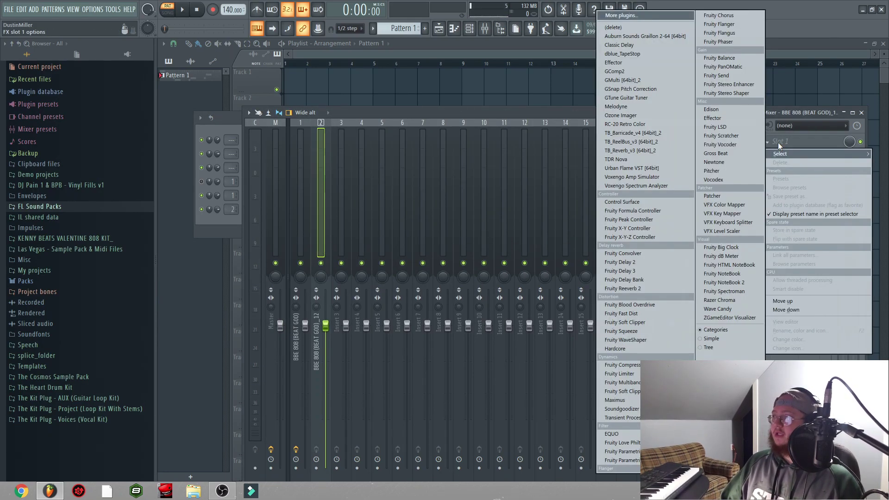
left_click(635, 100)
left_click_drag(297, 162, 449, 110)
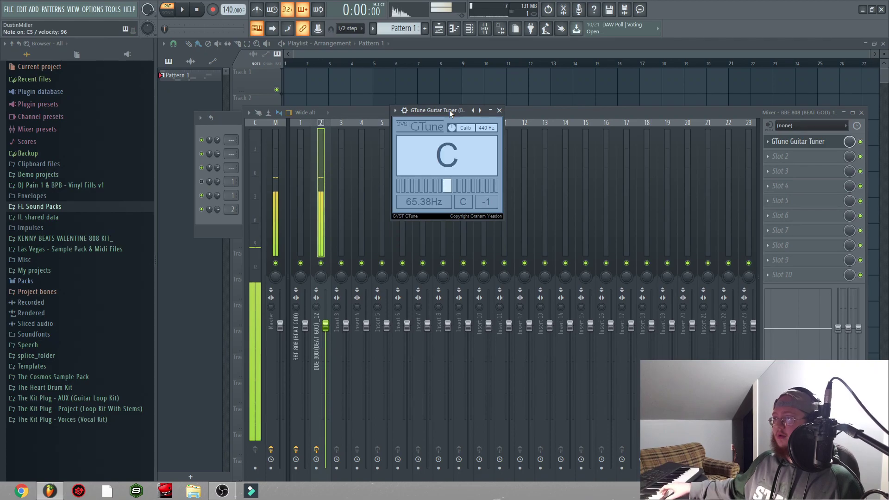
left_click_drag(449, 109, 426, 134)
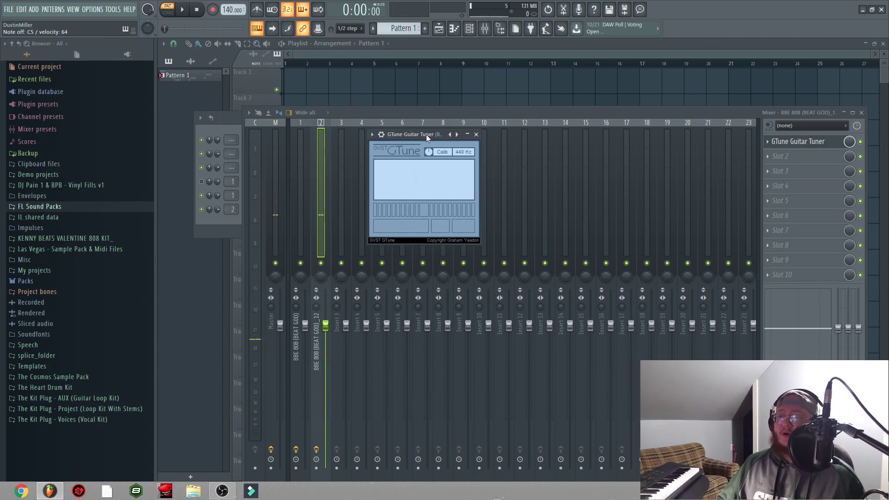
Step: Bring up the channel rack and route the kick, clap and hi-hat channels to their own mixer tracks
left_click(229, 221)
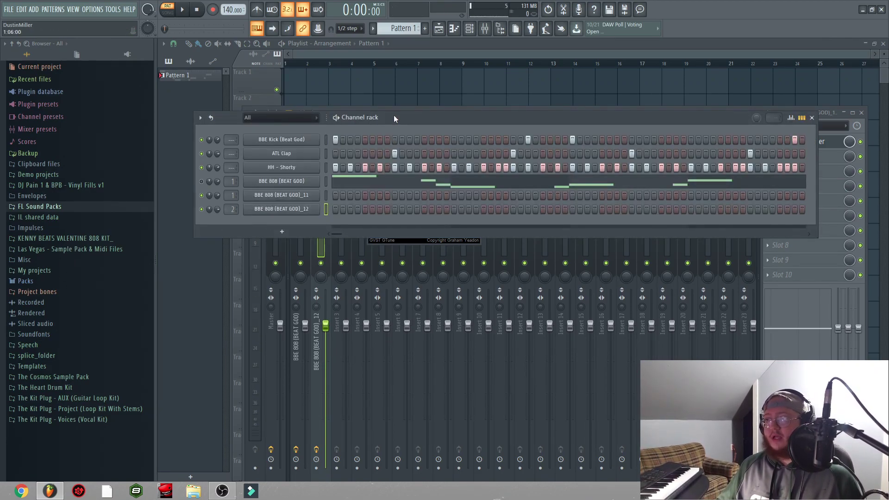
left_click_drag(394, 115, 388, 123)
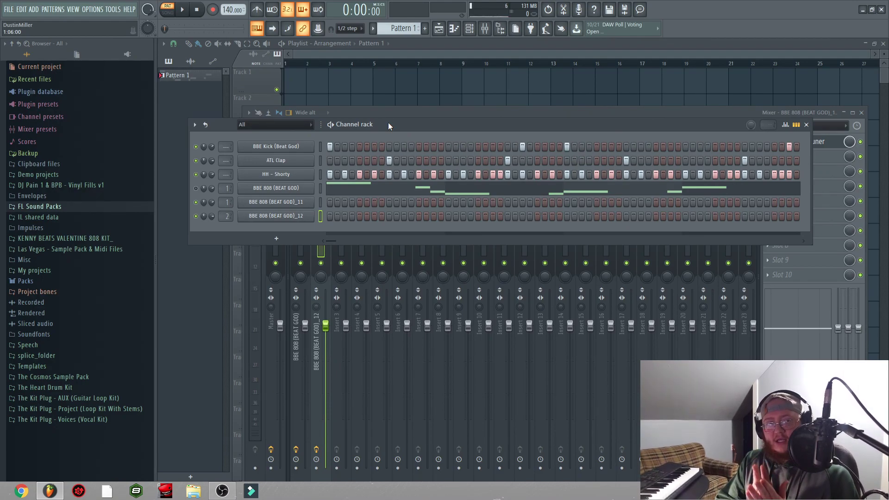
key("ctrl+l")
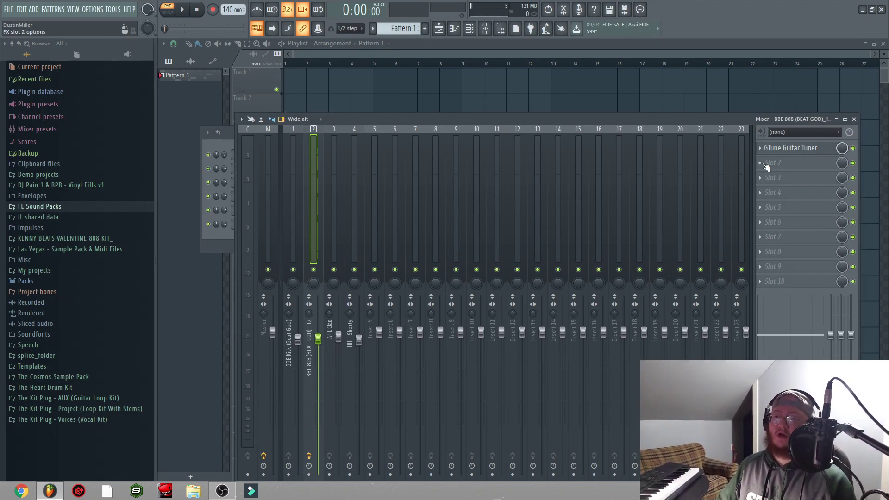
Step: Load TDR Nova into effect slot 2 of the 808 mixer track and play the pattern to view its spectrum
left_click(762, 163)
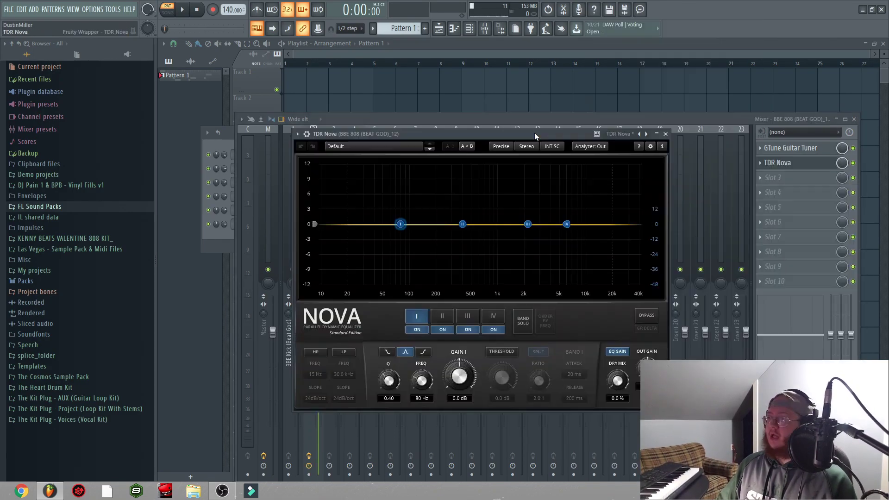
left_click_drag(534, 133, 537, 133)
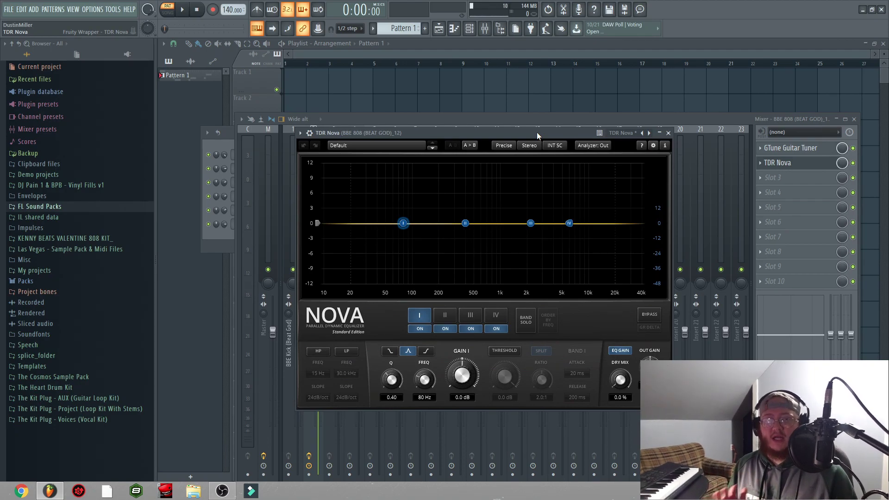
left_click_drag(537, 131, 442, 126)
key("space")
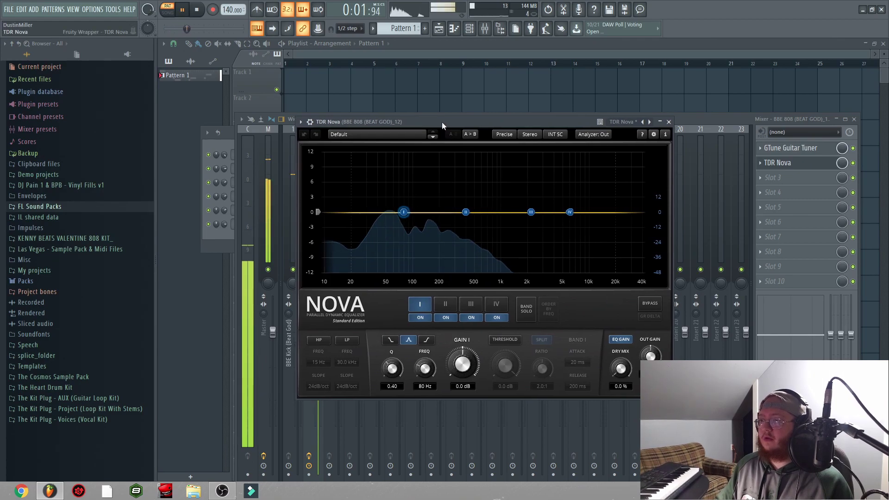
key("space")
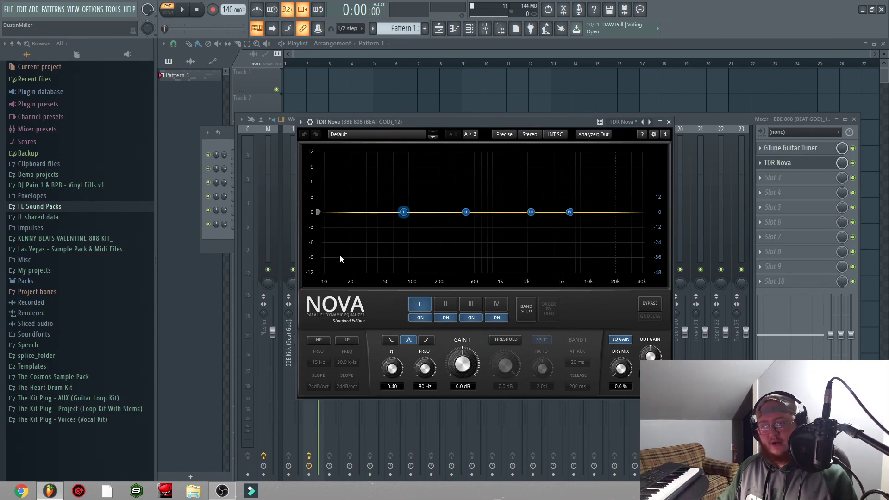
Step: Enable TDR Nova's high-pass filter and set its frequency to 29 Hz while playing the pattern
left_click_drag(423, 121, 407, 131)
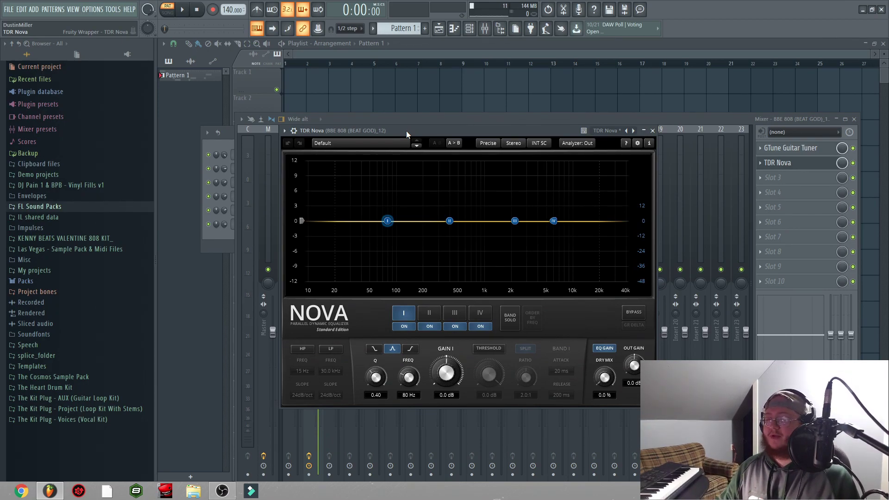
left_click_drag(407, 131, 395, 134)
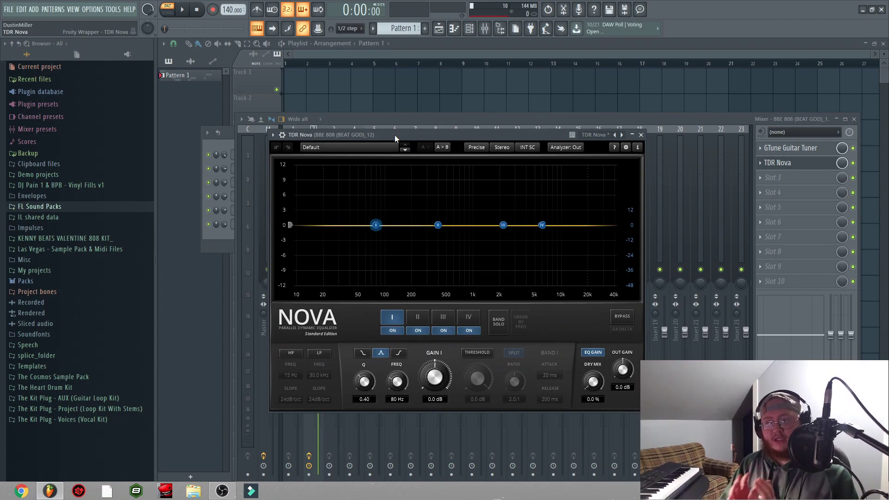
left_click(291, 353)
left_click_drag(376, 137, 374, 132)
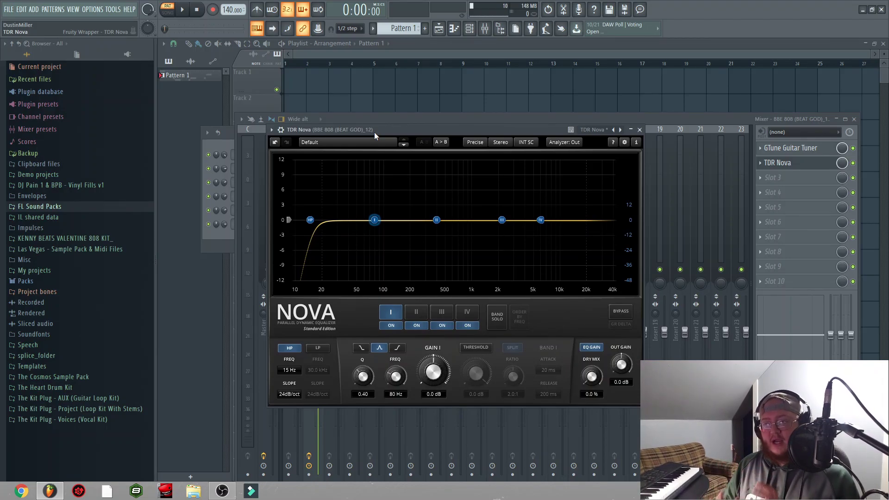
key("space")
left_click_drag(310, 220, 335, 220)
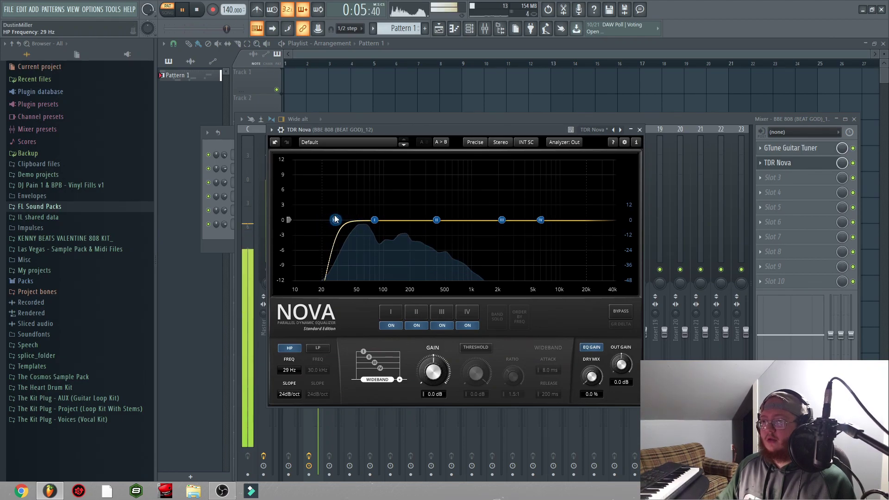
key("space")
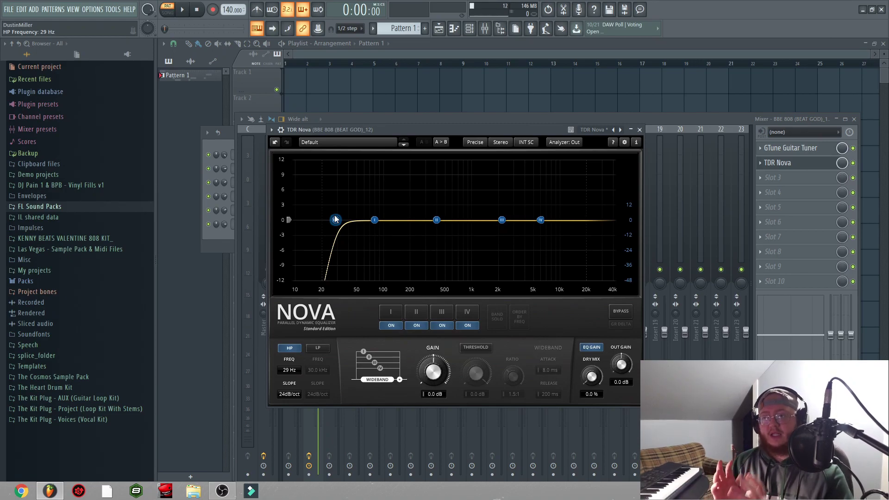
Step: Boost band I by 1.7 dB at 105 Hz with Q 1.16 and cut band II by 2.4 dB at 180 Hz with Q 2.36
left_click(375, 221)
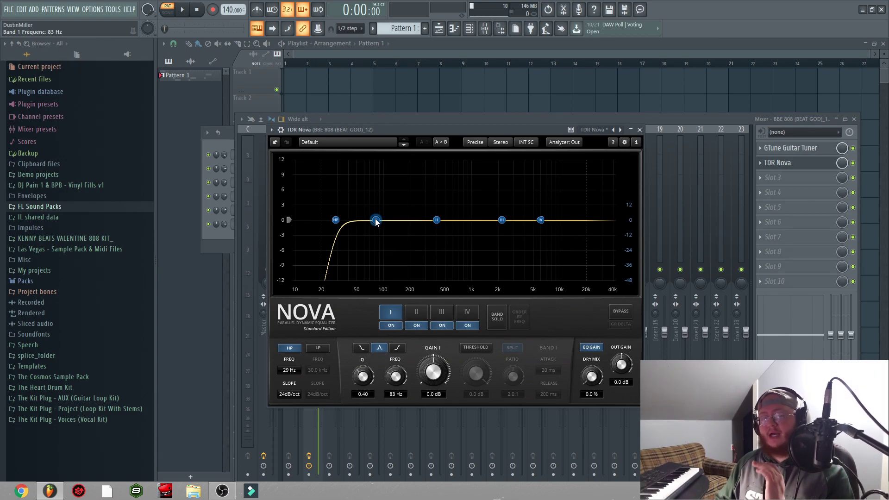
left_click_drag(376, 221, 385, 212)
scroll(385, 211, "up", 3)
key("space")
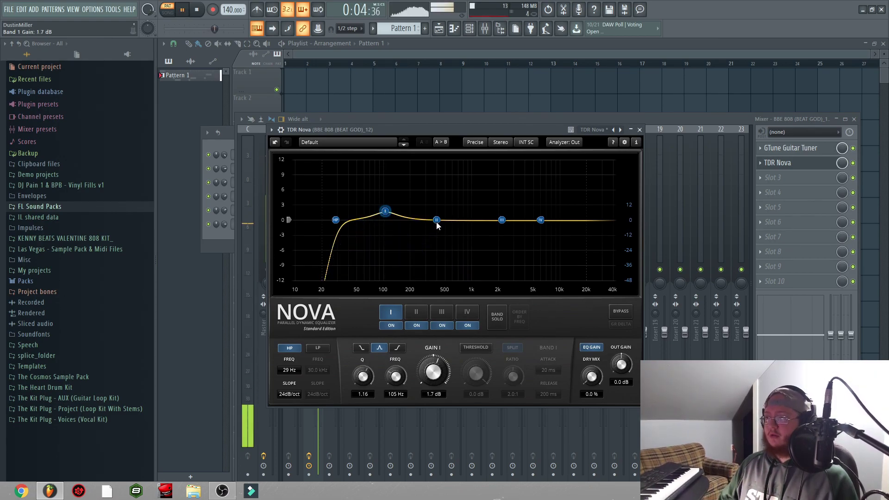
left_click(436, 221)
key("space")
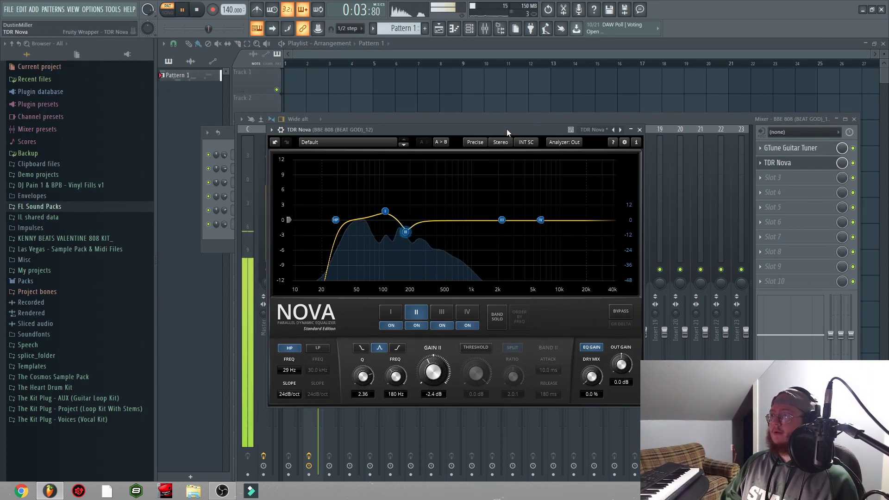
Step: Enable TDR Nova's low-pass filter at 1275 Hz with a 12 dB/oct slope while playing the pattern, and close the equalizer
left_click_drag(506, 129, 510, 128)
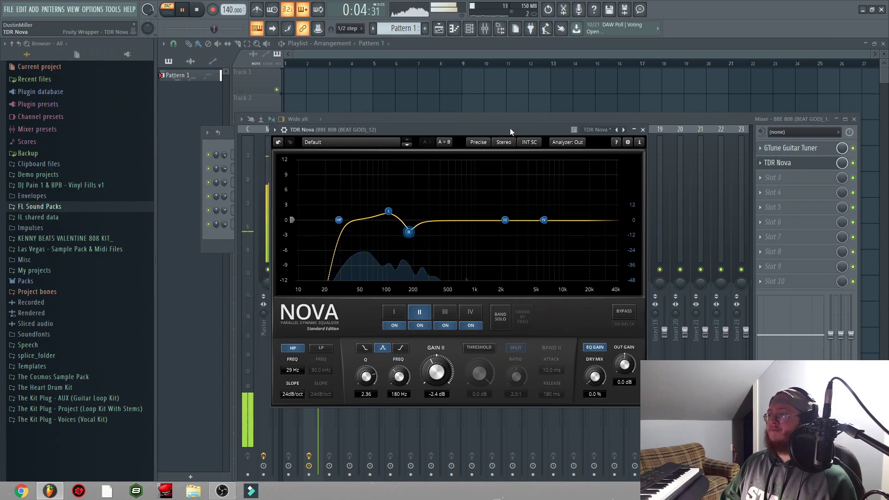
key("space")
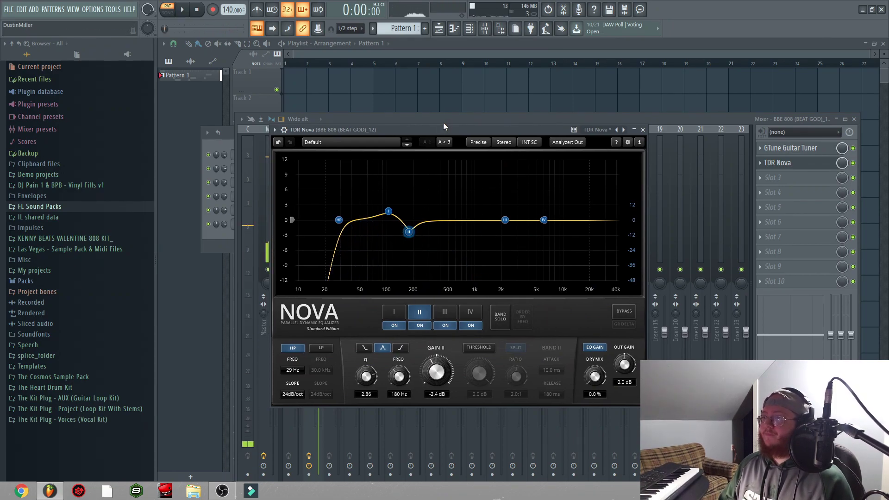
left_click_drag(440, 127, 425, 123)
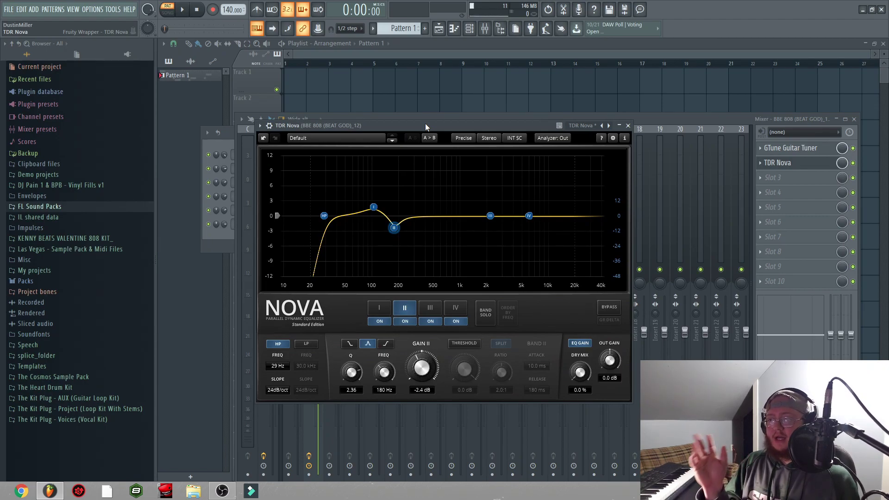
left_click(425, 123)
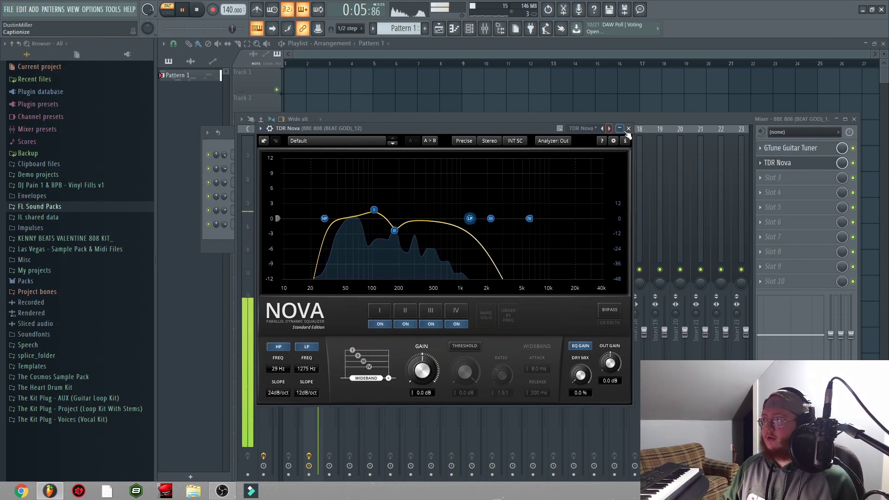
key("space")
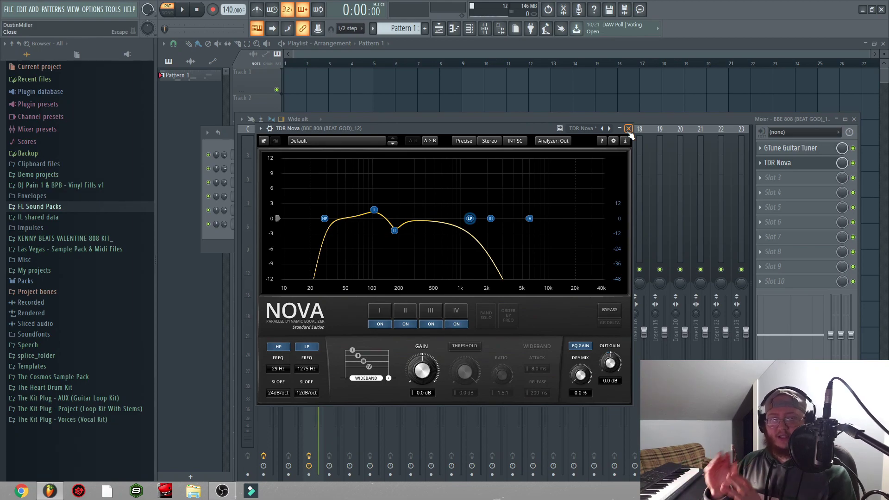
left_click(628, 128)
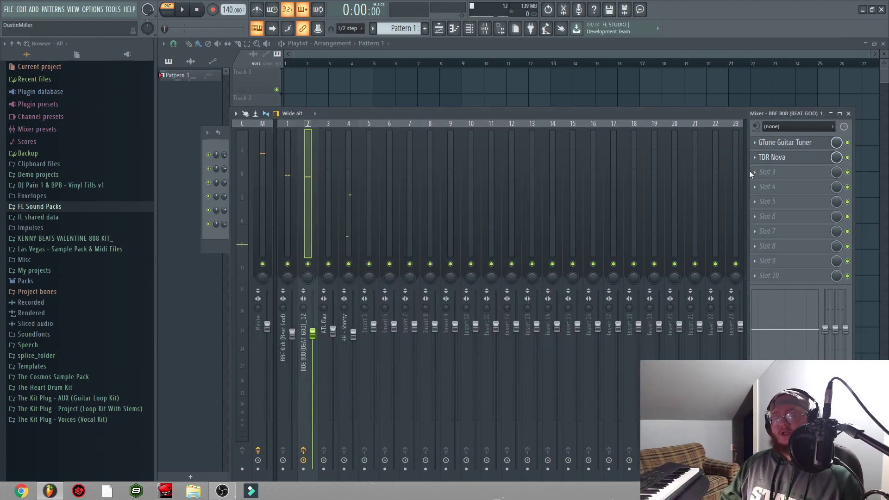
Step: Load Fruity WaveShaper into effect slot 3 of the 808 mixer track
left_click(754, 171)
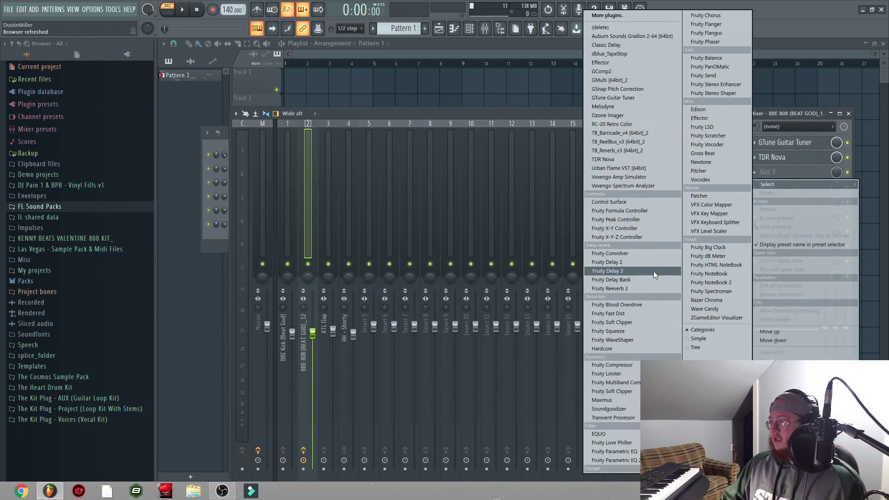
left_click(625, 341)
left_click_drag(212, 86, 445, 171)
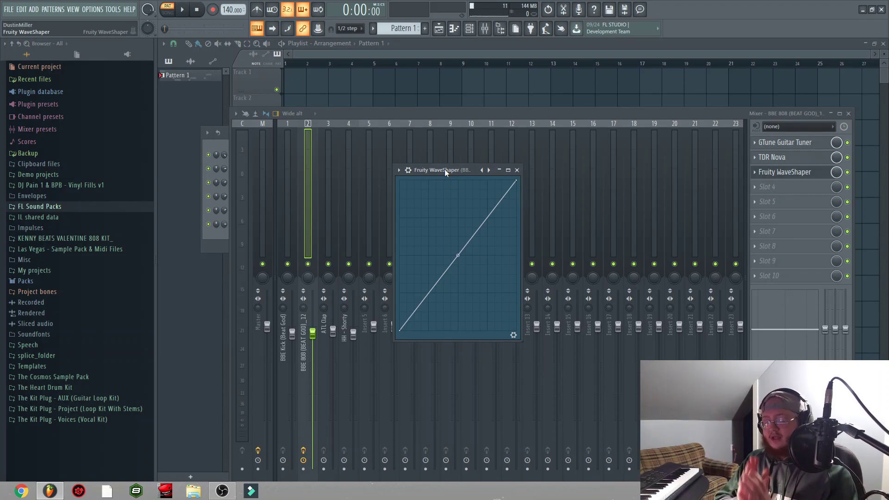
left_click_drag(444, 168, 439, 160)
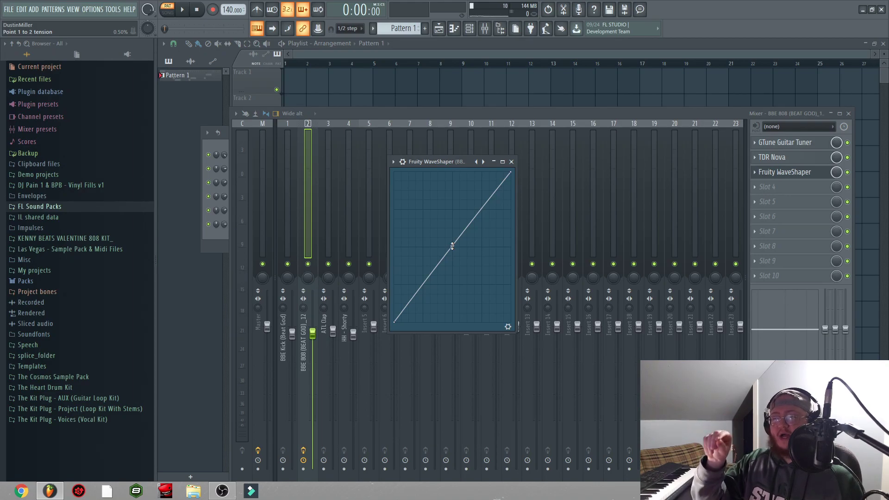
Step: Raise the WaveShaper curve's tension to 15.50% during playback, and lower the 808 track's volume to compensate
key("space")
left_click_drag(453, 245, 453, 209)
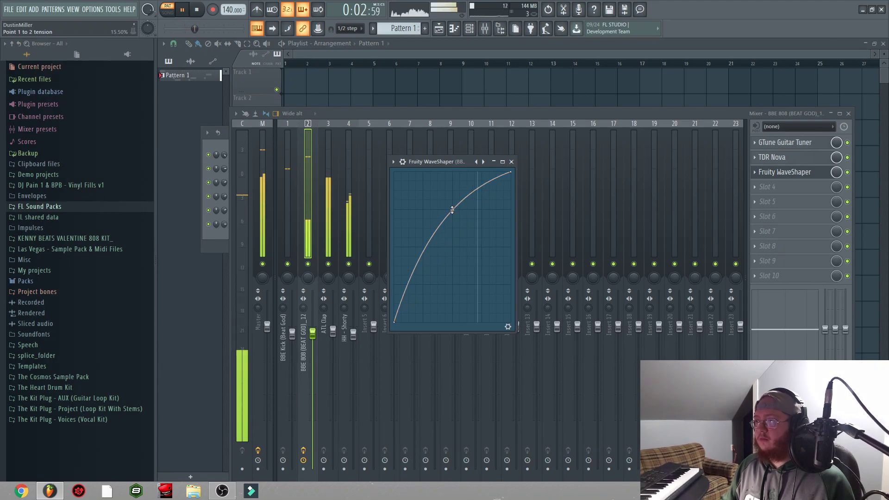
left_click(512, 165)
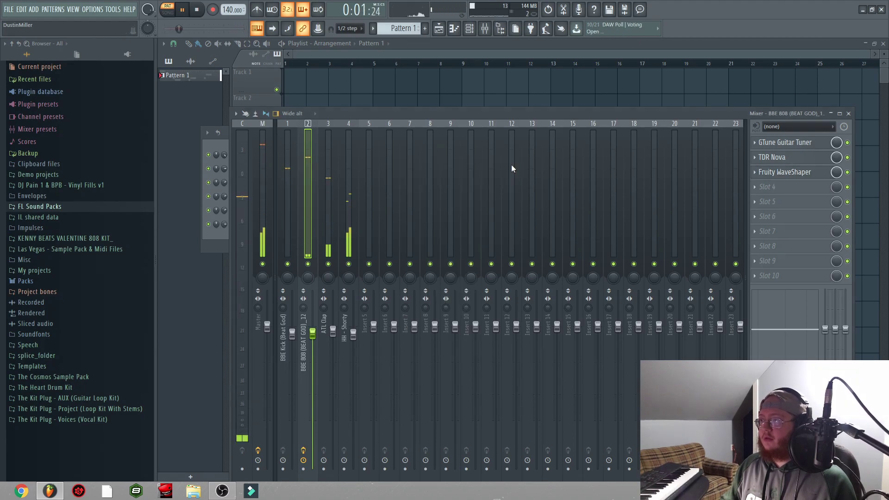
left_click_drag(313, 333, 312, 362)
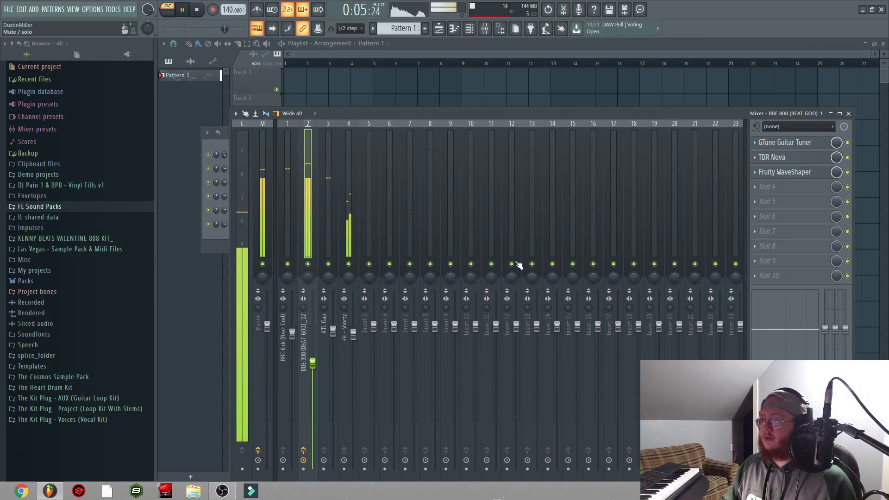
key("space")
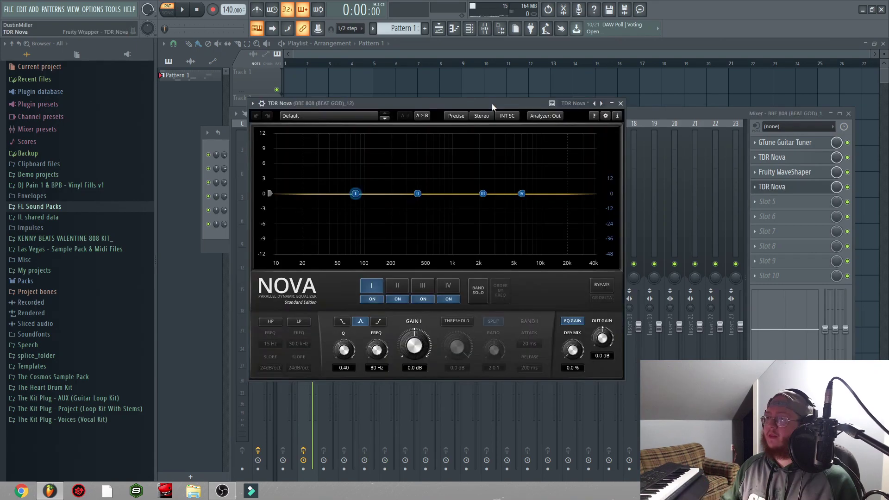
Step: Audition the 808 through a second TDR Nova in slot 4 and enable its high-pass filter at 25 Hz
key("space")
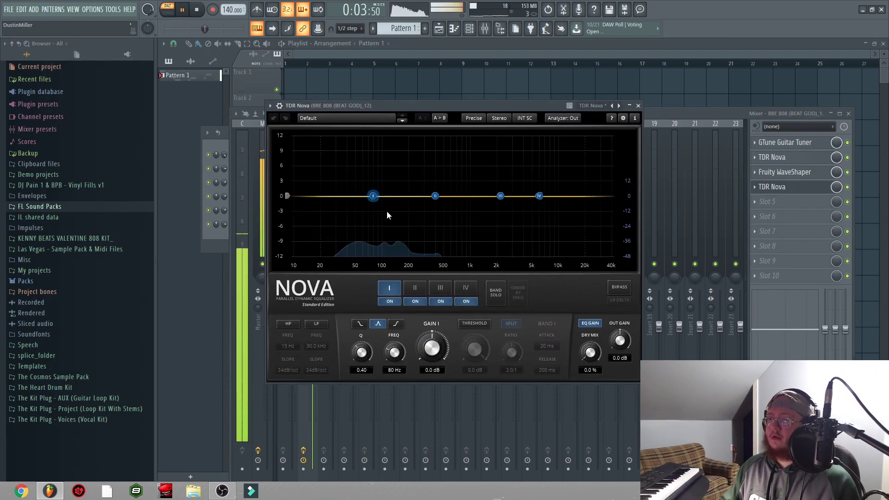
key("space")
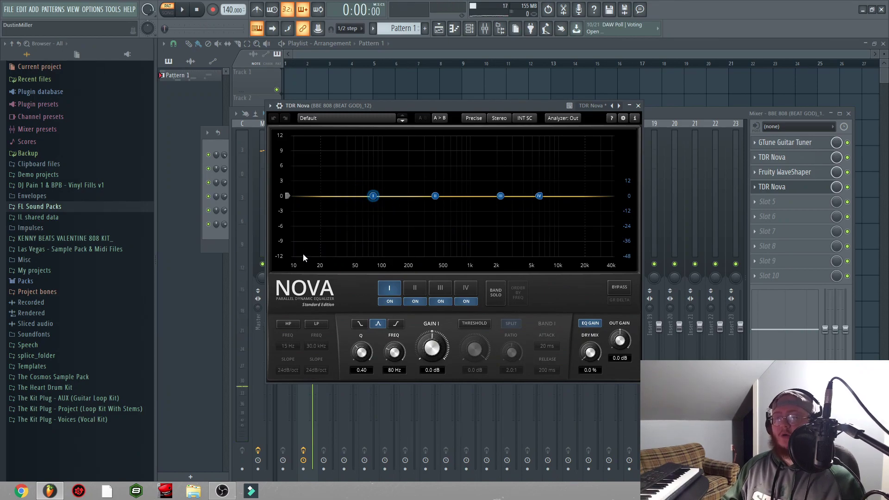
left_click(291, 324)
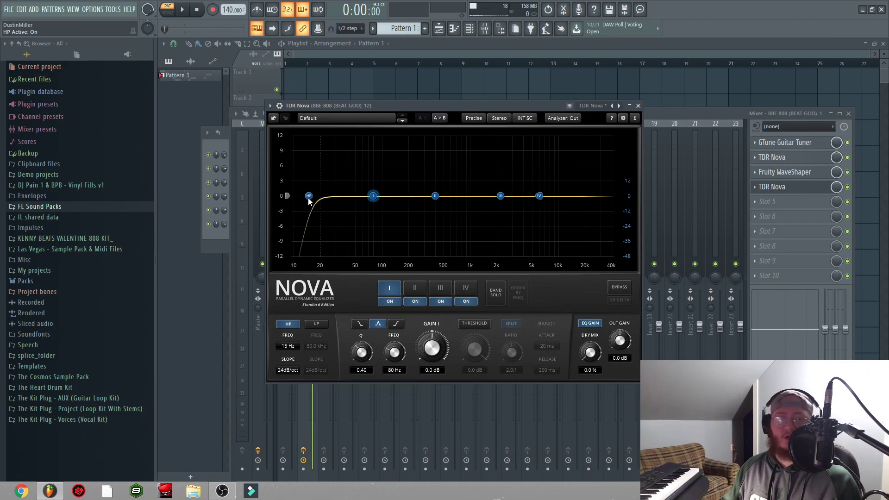
key("space")
left_click_drag(312, 198, 330, 187)
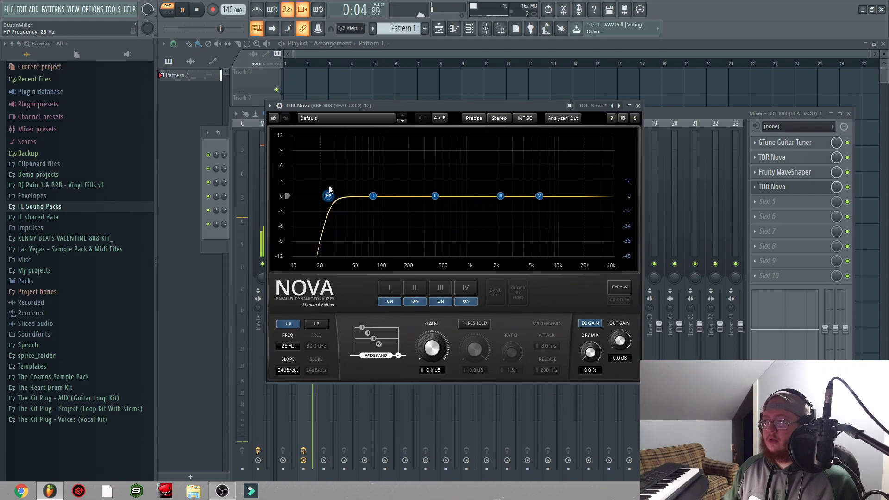
key("space")
left_click(638, 106)
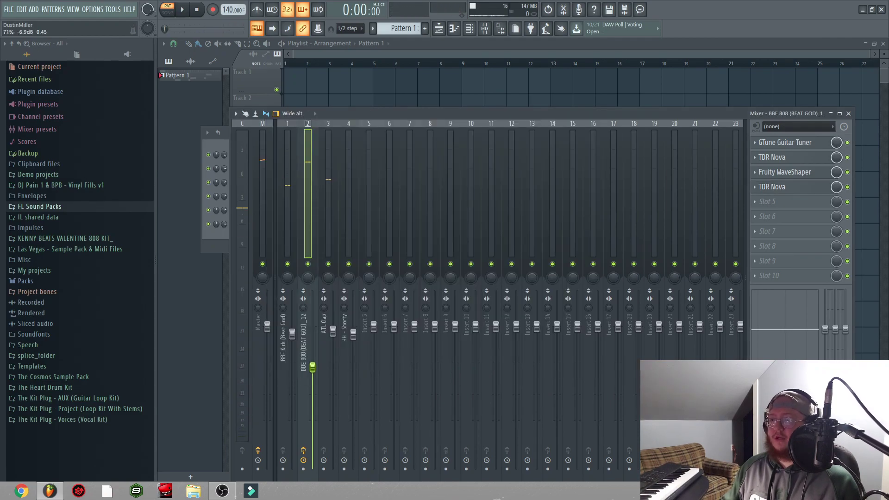
Step: Load Fruity Limiter into slot 5 of the 808 track and lower its ceiling while the pattern plays
left_click(760, 205)
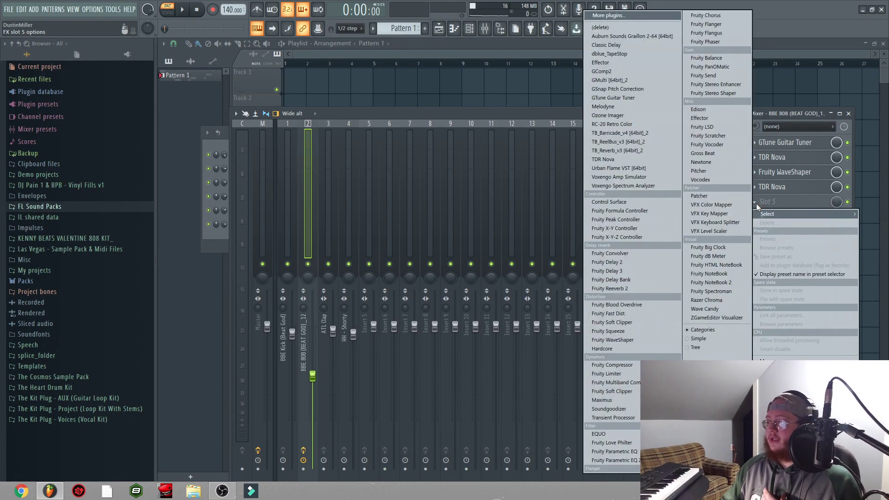
left_click(606, 373)
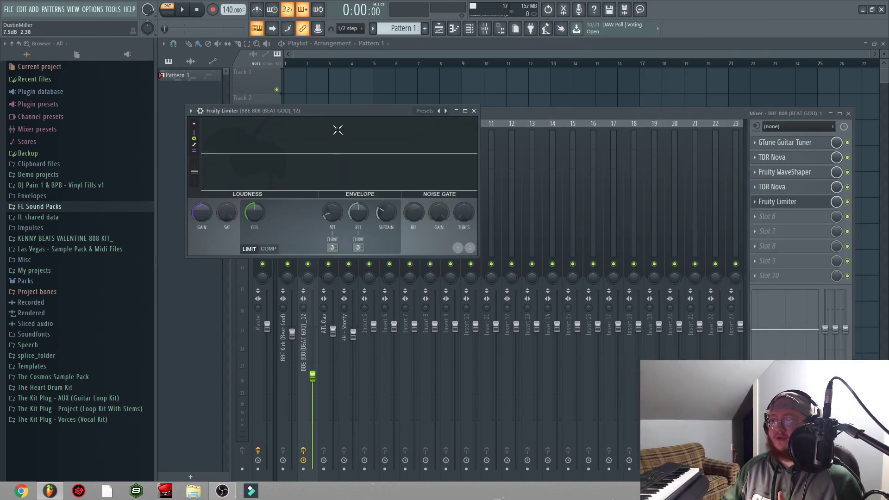
left_click_drag(327, 114, 492, 148)
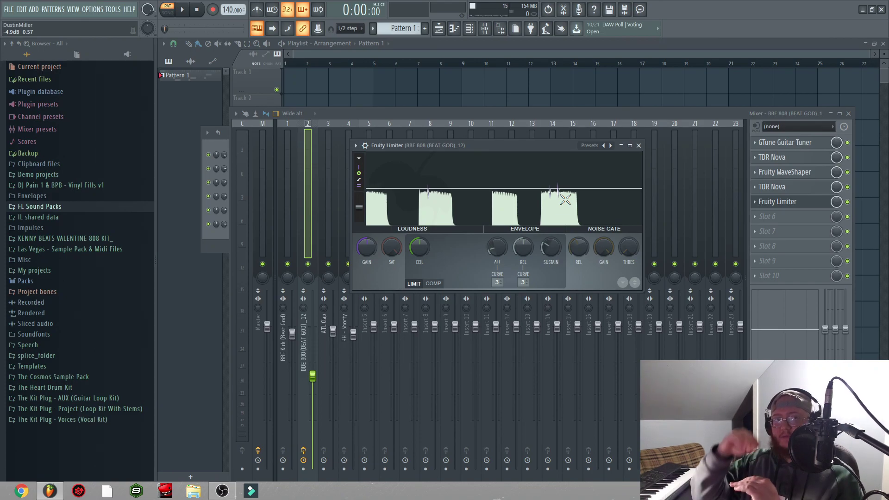
key("space")
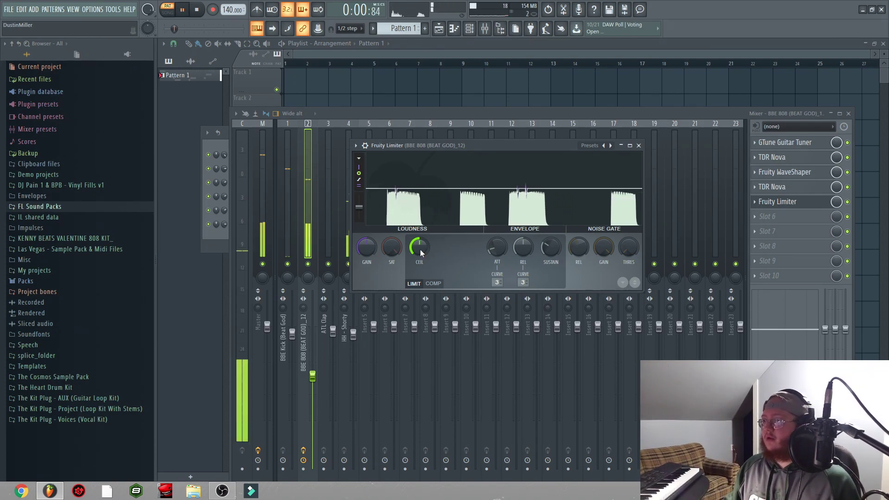
left_click_drag(420, 249, 419, 259)
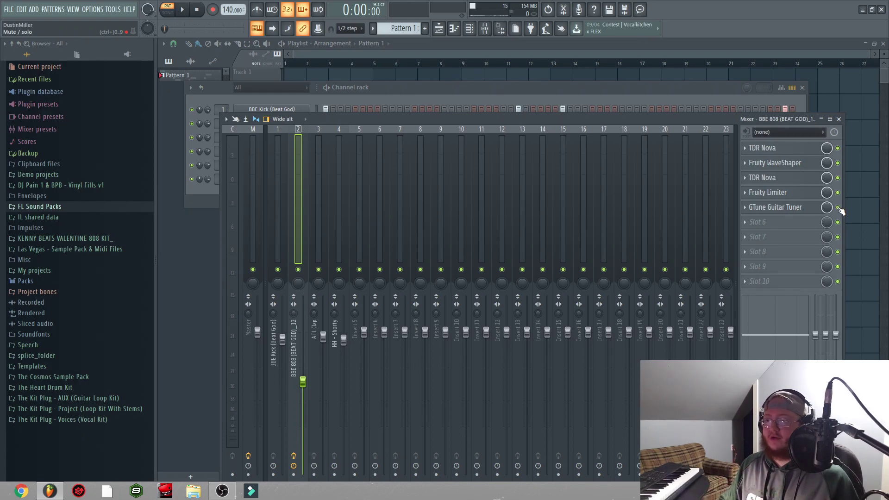
Step: Bypass all effects on the 808 track, raise its volume, and play the pattern to hear the unprocessed sound
left_click_drag(303, 382, 303, 341)
key("space")
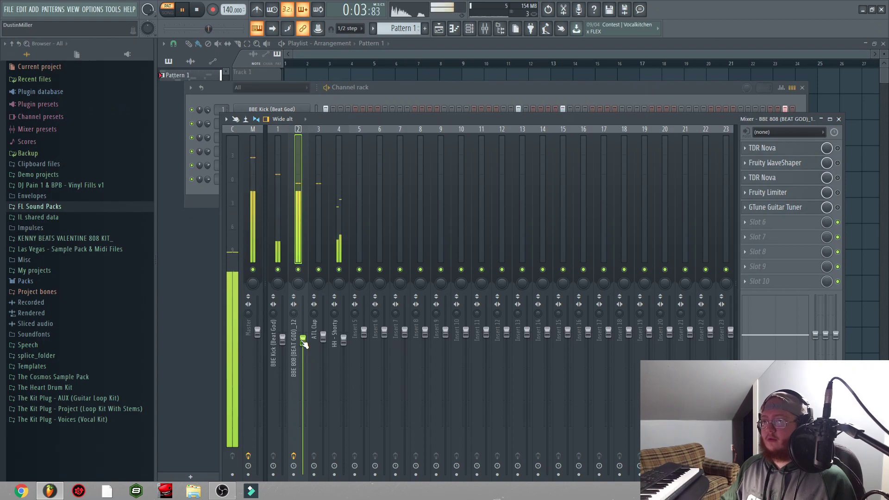
key("space")
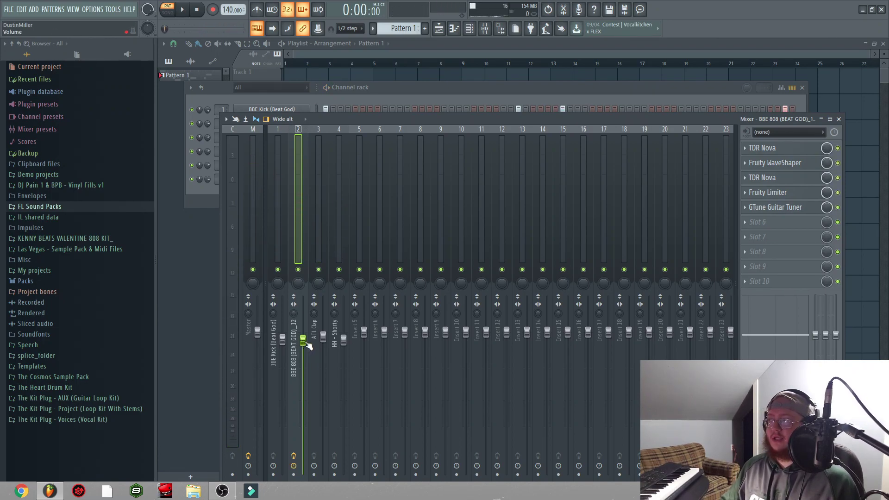
Step: Re-enable the 808 track's effects, lower its volume, and play the pattern to hear the processed sound
left_click_drag(304, 343, 304, 373)
key("space")
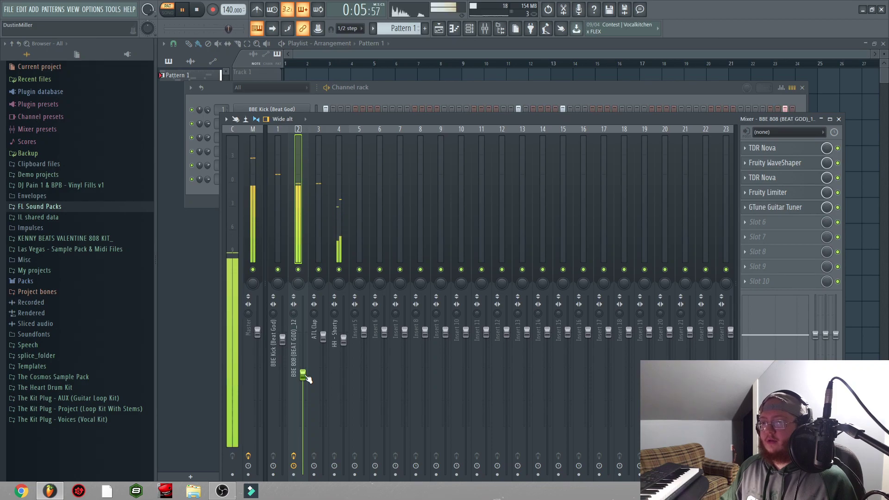
key("space")
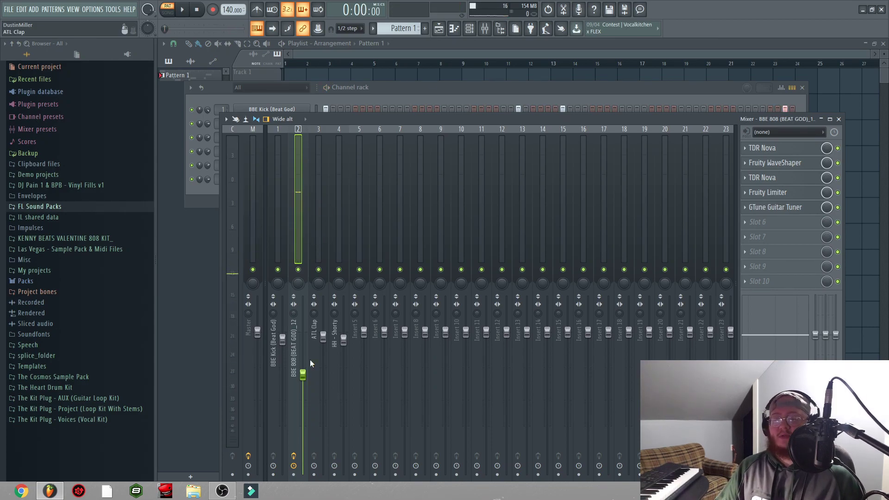